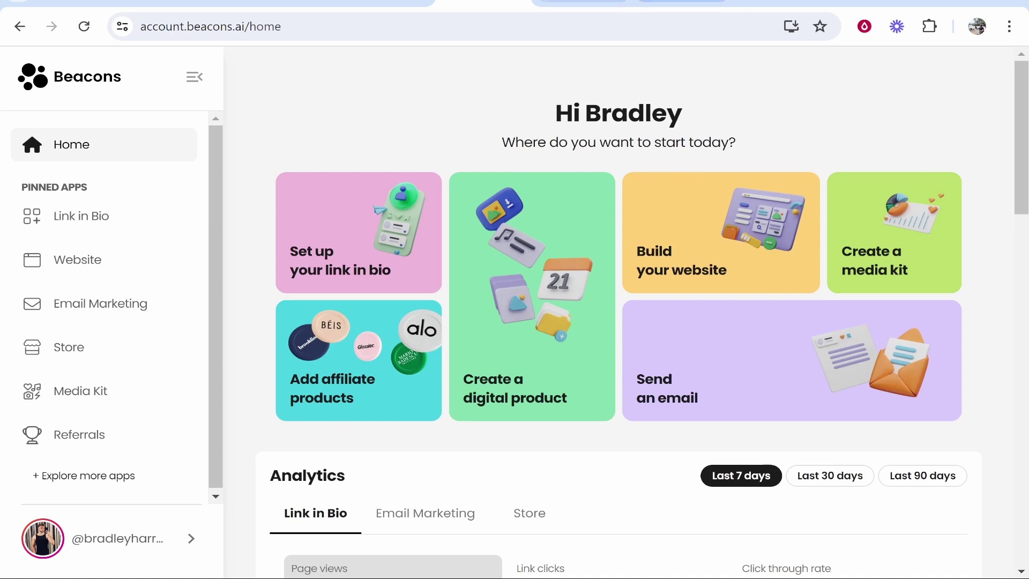
# Step: Scroll through the Beacons pricing plans page
pyautogui.click(582, 2)
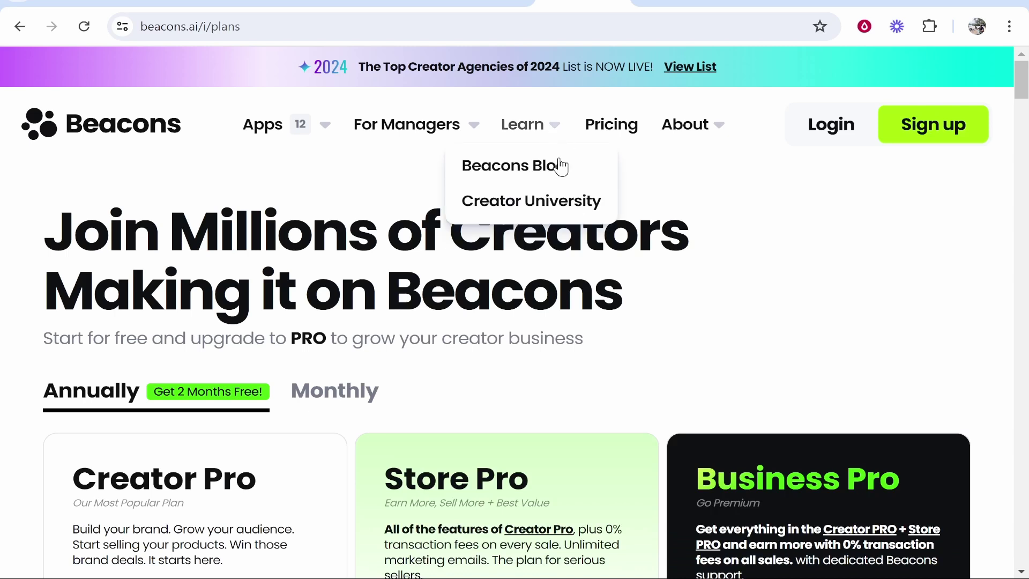
pyautogui.scroll(-5, 345, 227)
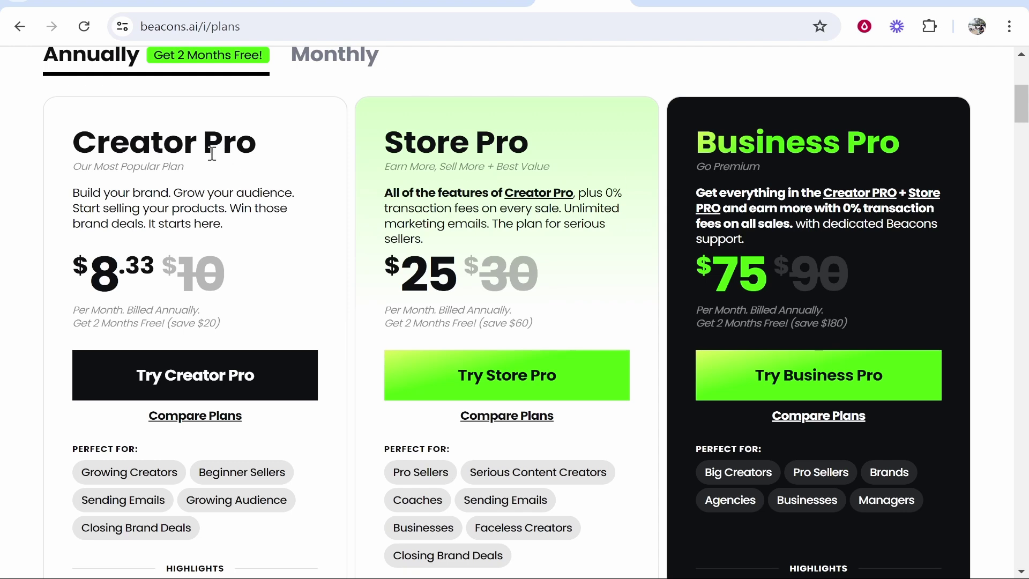
pyautogui.scroll(-2, 216, 153)
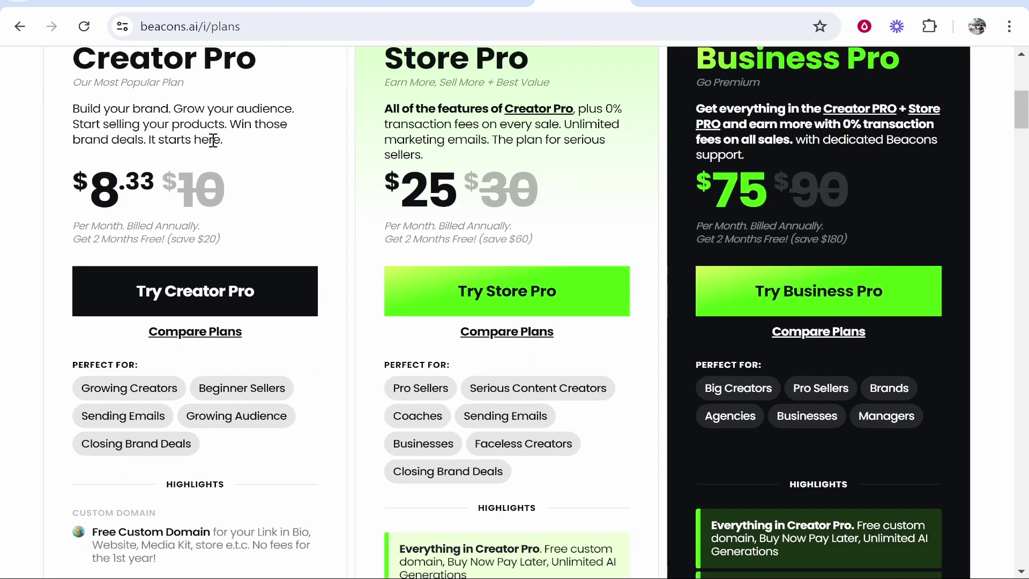
pyautogui.moveTo(257, 60); pyautogui.dragTo(59, 65)
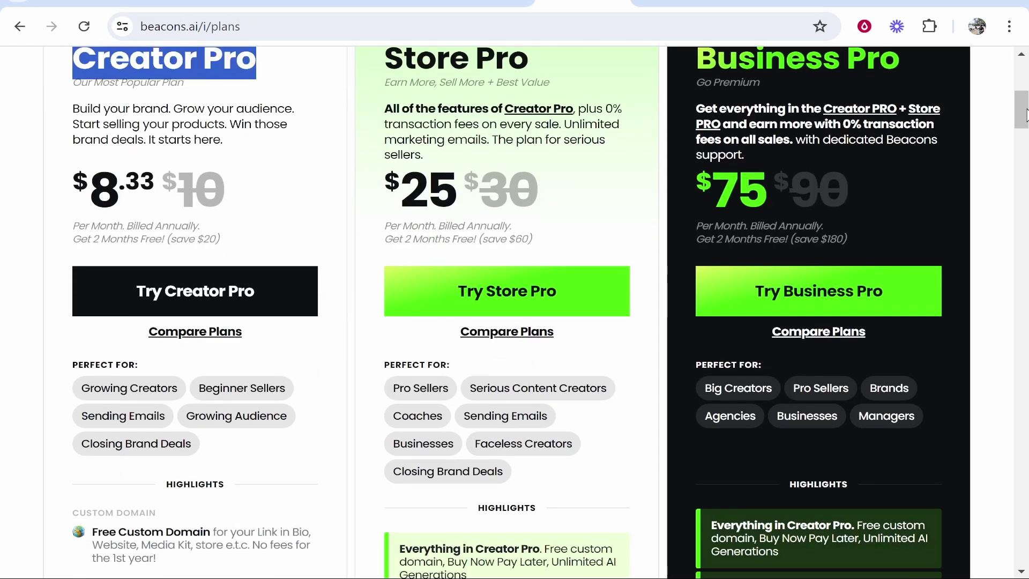
pyautogui.scroll(-4, 596, 225)
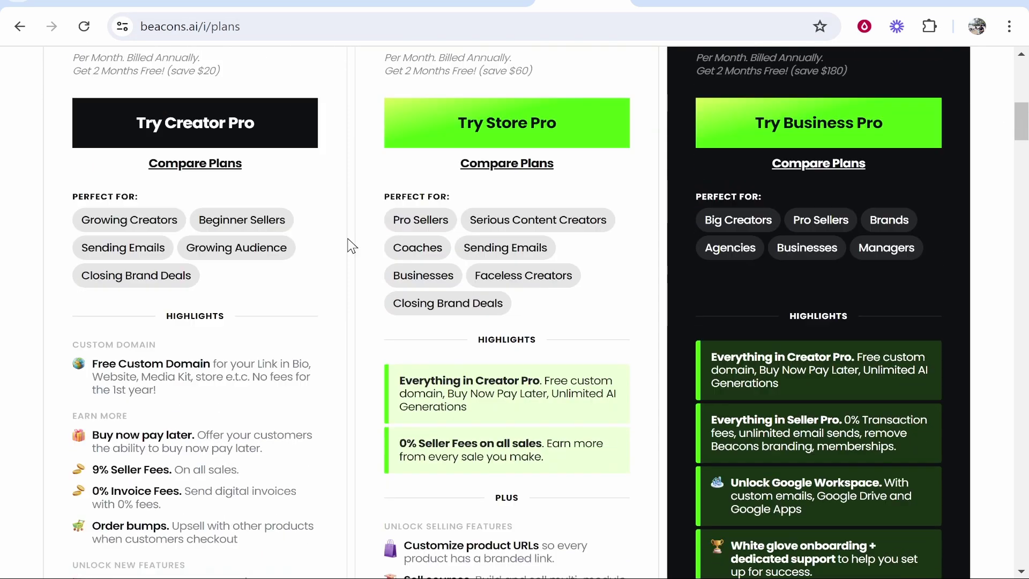
pyautogui.moveTo(92, 363); pyautogui.dragTo(210, 364)
pyautogui.click(214, 359)
pyautogui.scroll(8, 307, 366)
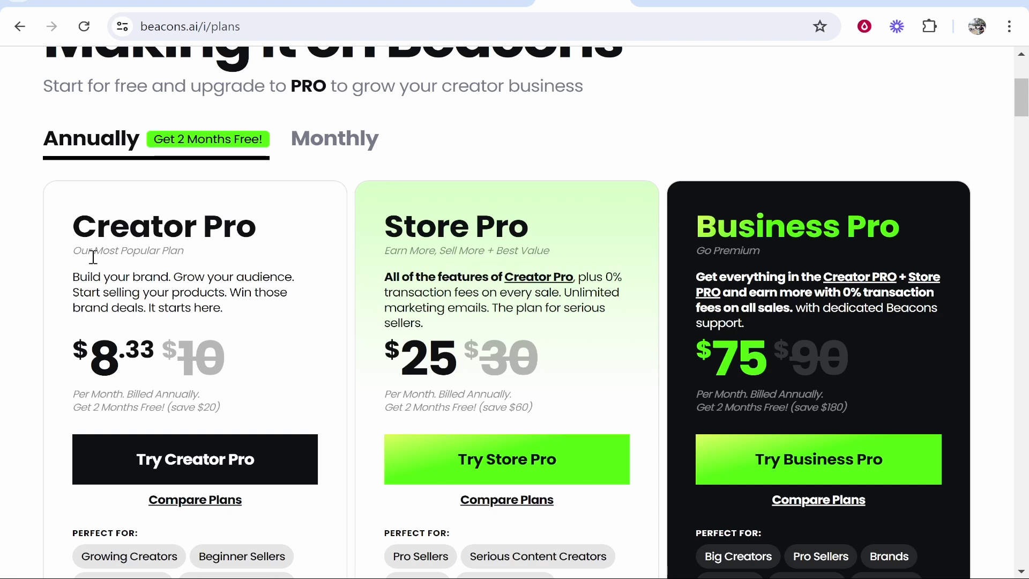
# Step: Open Link in Bio settings and review the active custom domain and the purchased domain
pyautogui.click(482, 2)
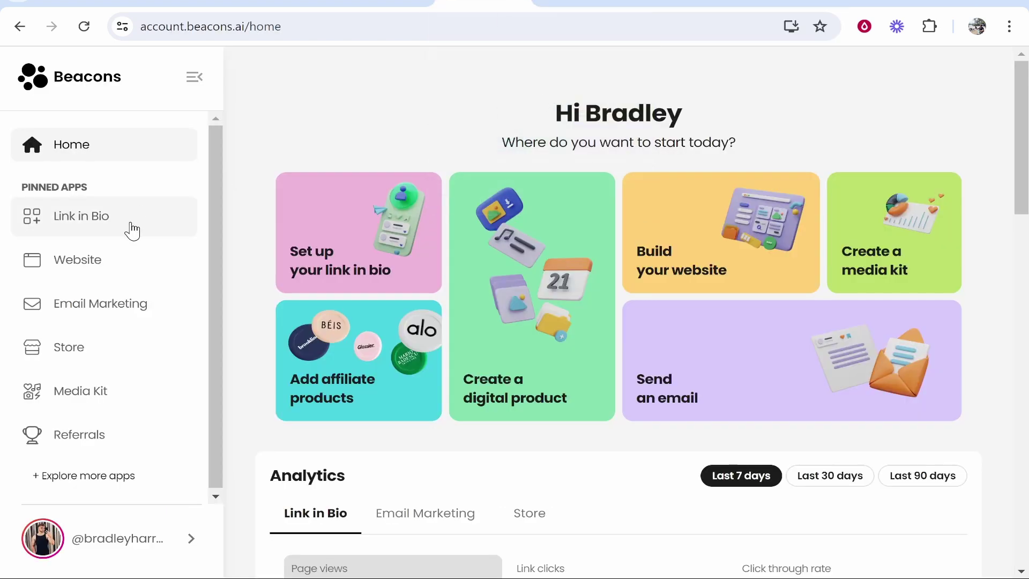
pyautogui.click(49, 225)
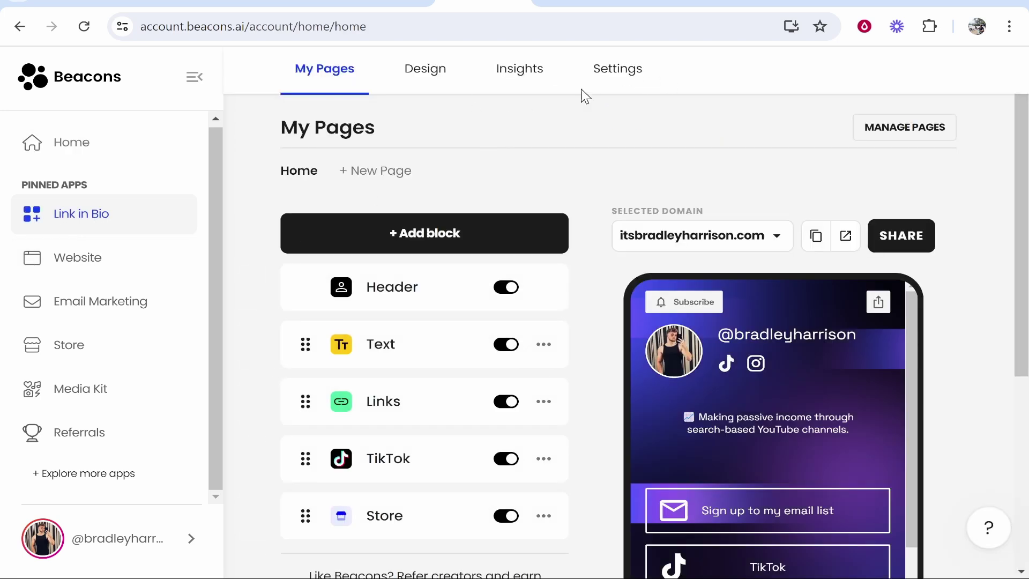
pyautogui.click(621, 73)
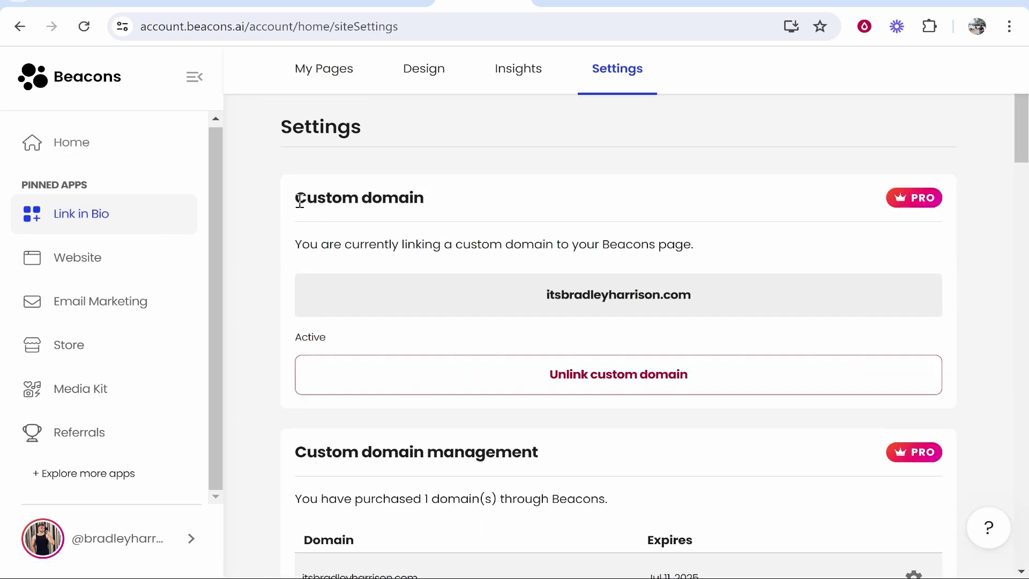
pyautogui.moveTo(298, 200); pyautogui.dragTo(429, 204)
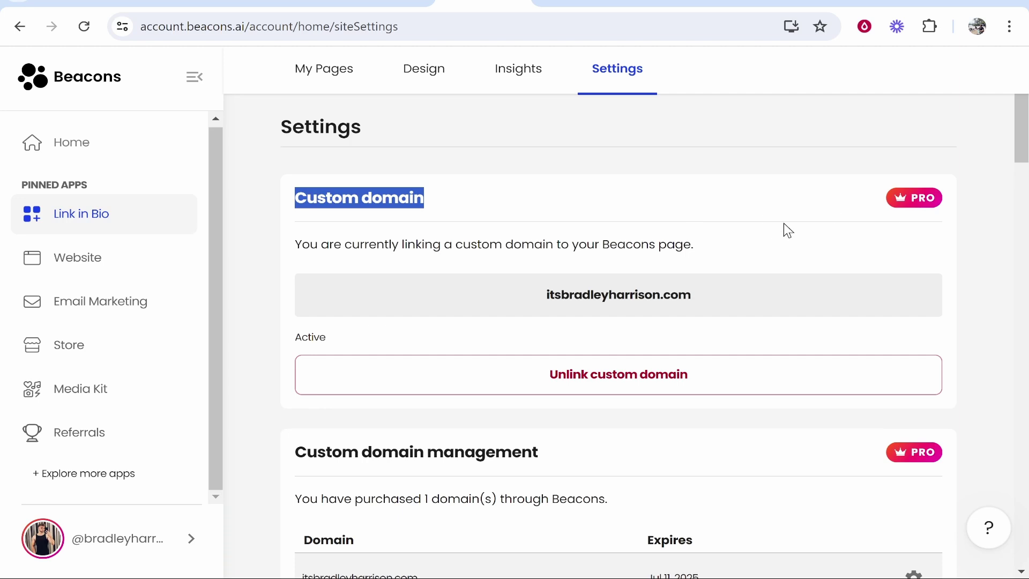
pyautogui.scroll(-2, 418, 378)
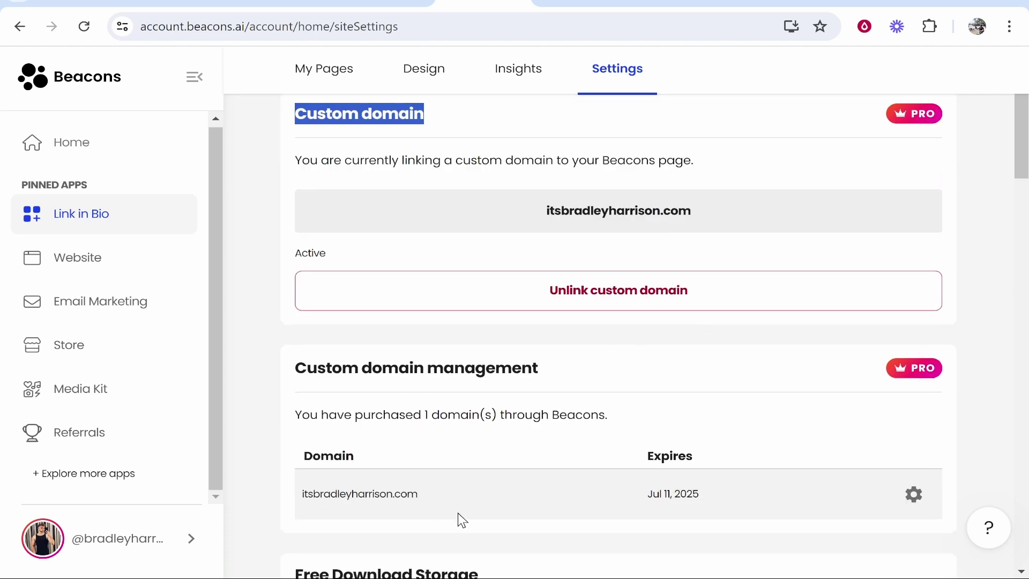
pyautogui.moveTo(500, 417); pyautogui.dragTo(666, 421)
pyautogui.click(660, 421)
pyautogui.scroll(2, 728, 417)
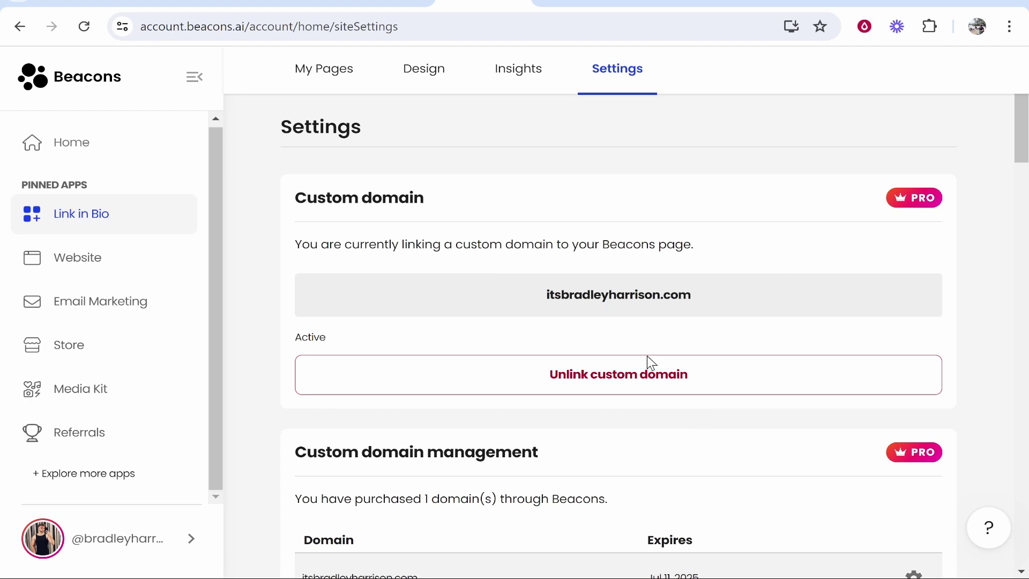
# Step: Unlink the custom domain, pasting its name into the confirmation field to confirm
pyautogui.click(614, 385)
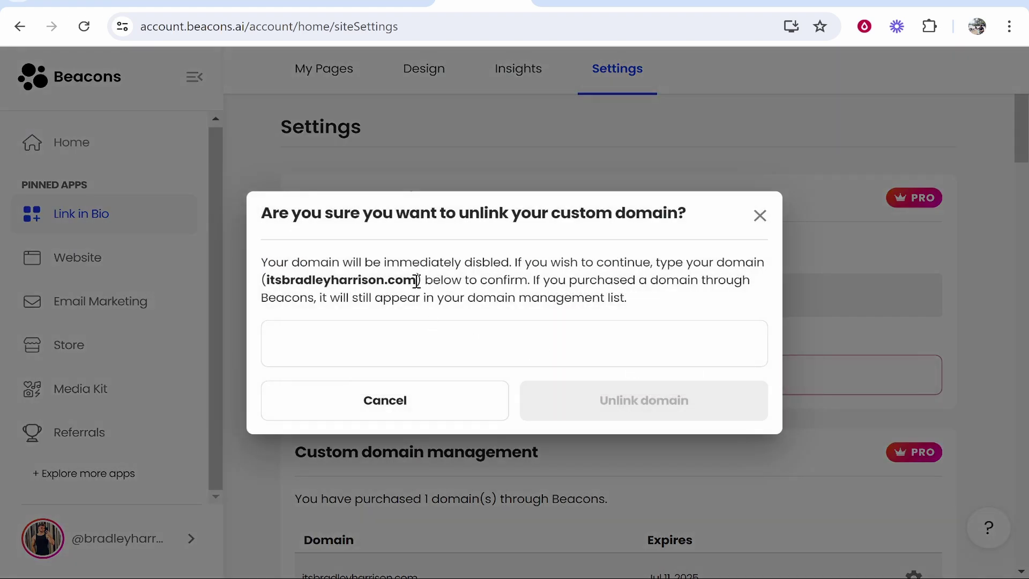
pyautogui.moveTo(416, 279); pyautogui.dragTo(271, 276)
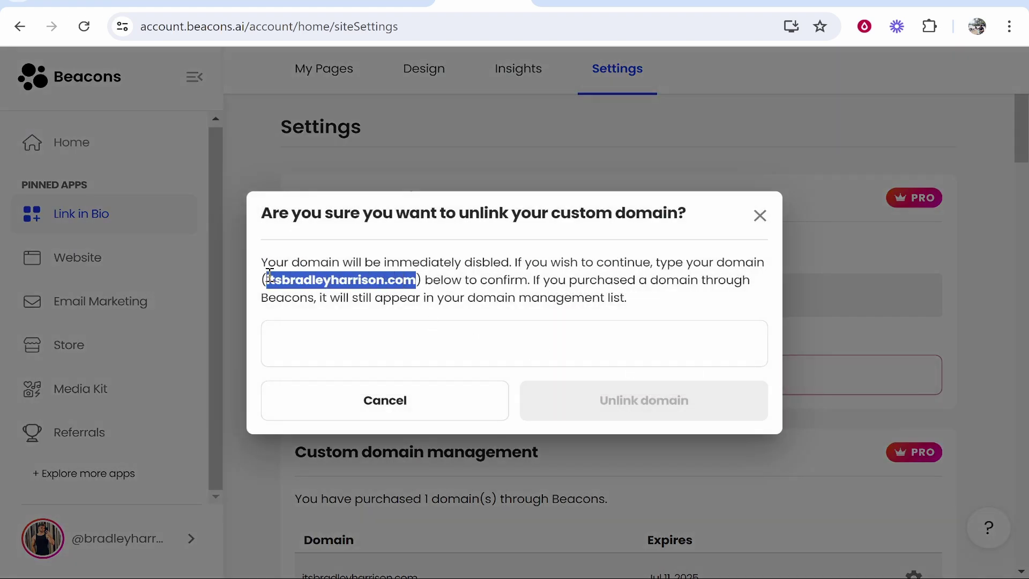
pyautogui.click(434, 343)
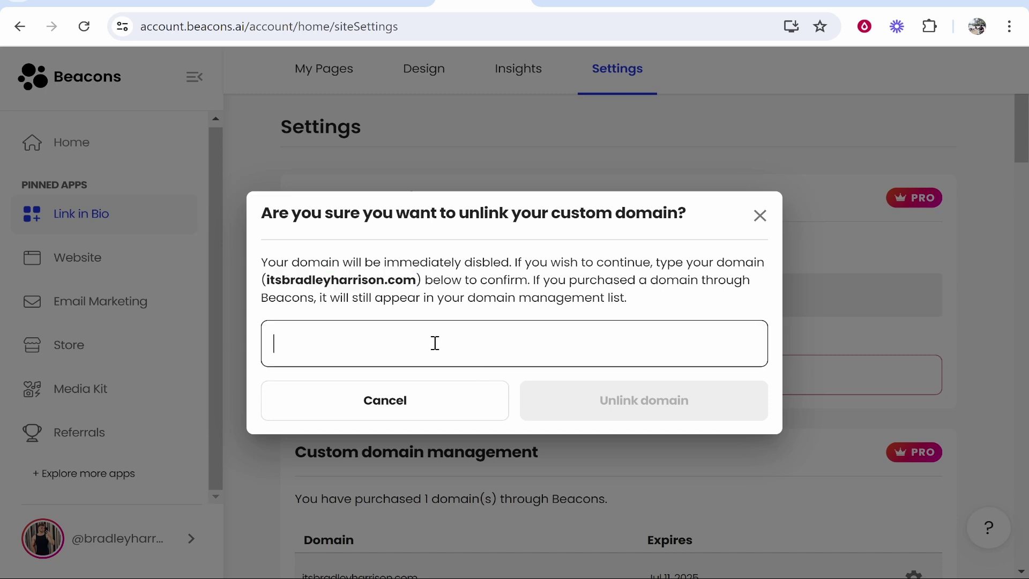
pyautogui.write('itsbradleyharrison.com')
pyautogui.click(686, 399)
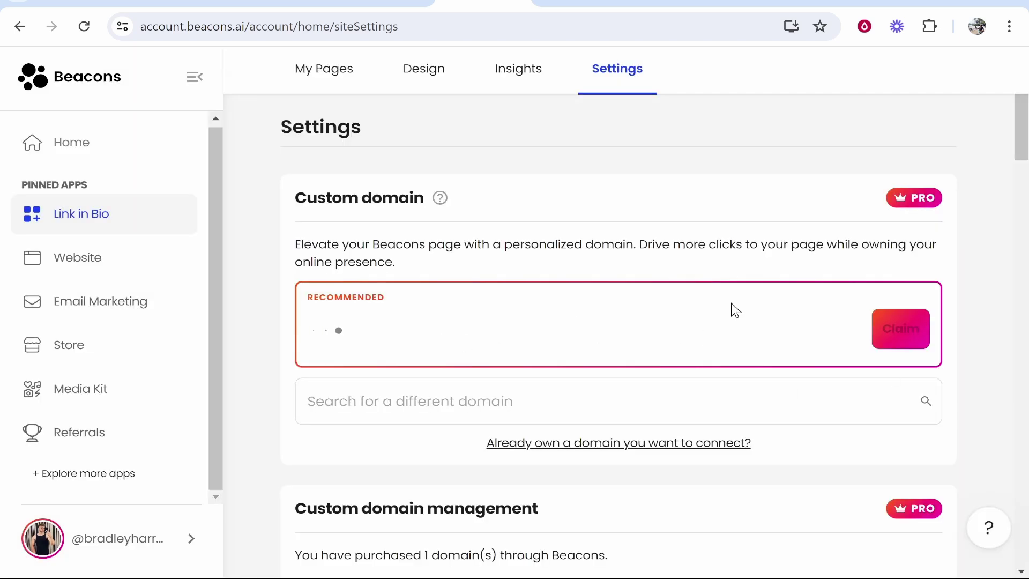
pyautogui.scroll(-5, 825, 234)
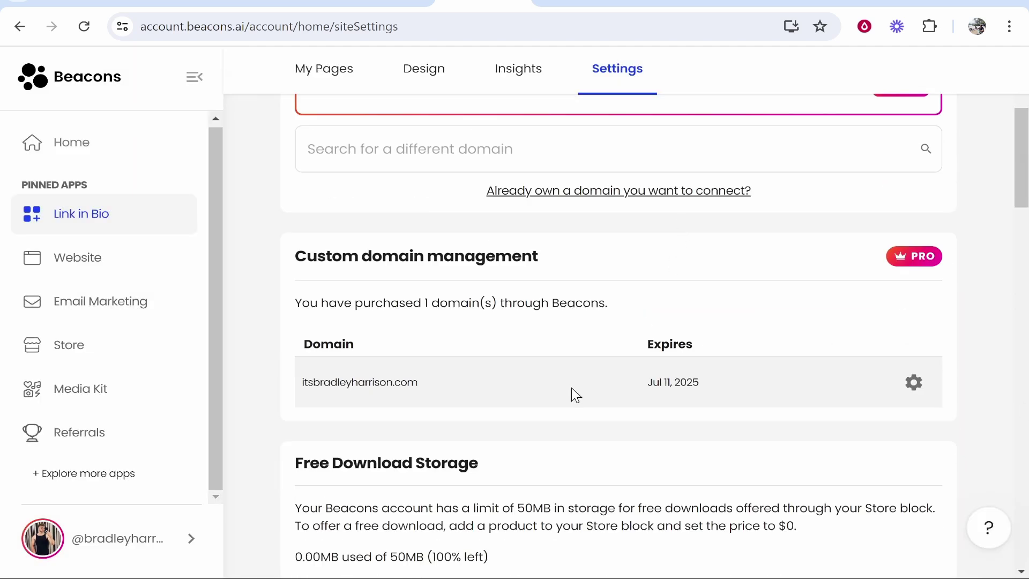
# Step: Bring up the Custom domain form for connecting a domain you already own
pyautogui.moveTo(563, 266); pyautogui.dragTo(282, 266)
pyautogui.click(365, 291)
pyautogui.scroll(5, 616, 397)
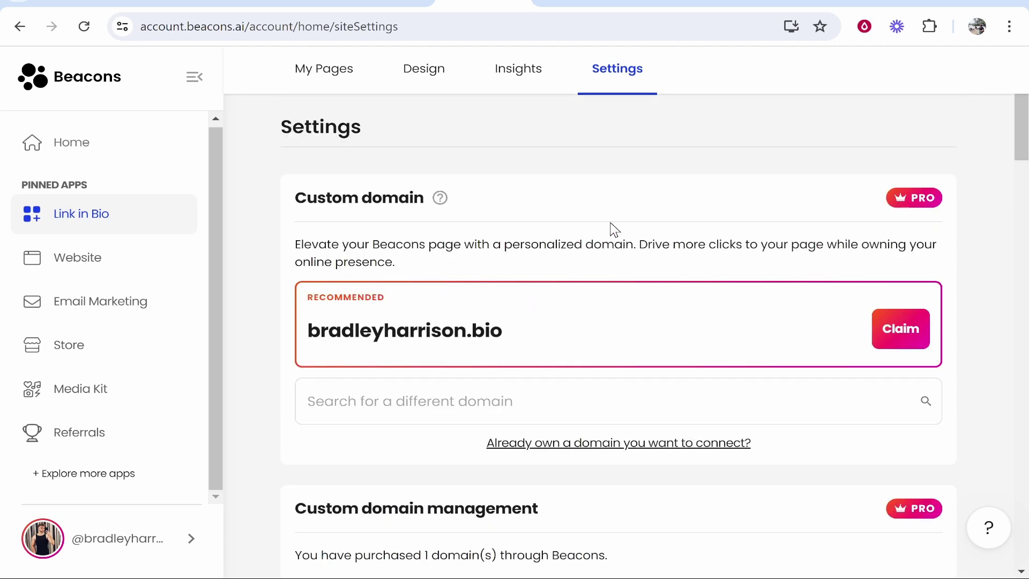
pyautogui.scroll(-2, 614, 229)
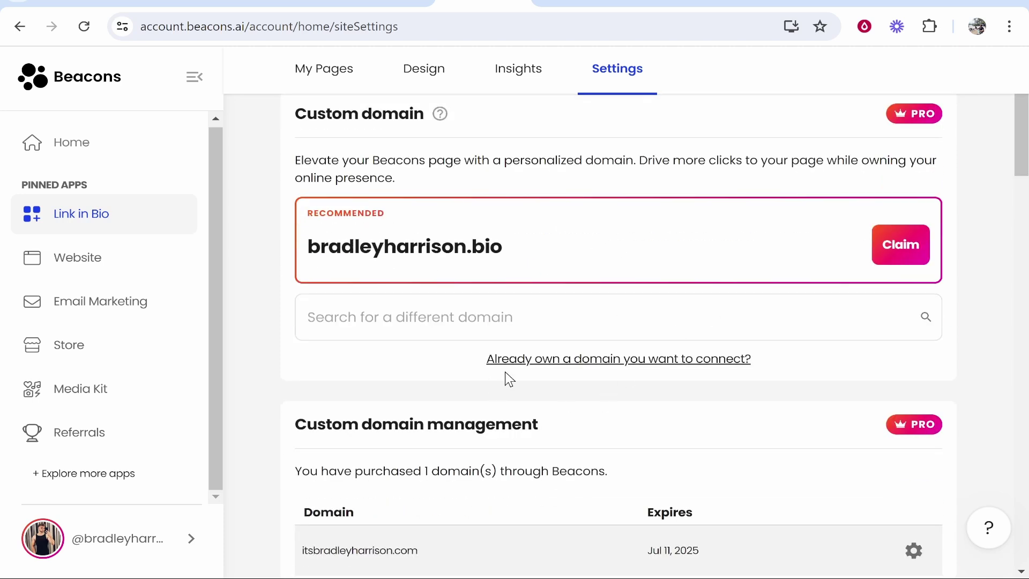
pyautogui.click(731, 360)
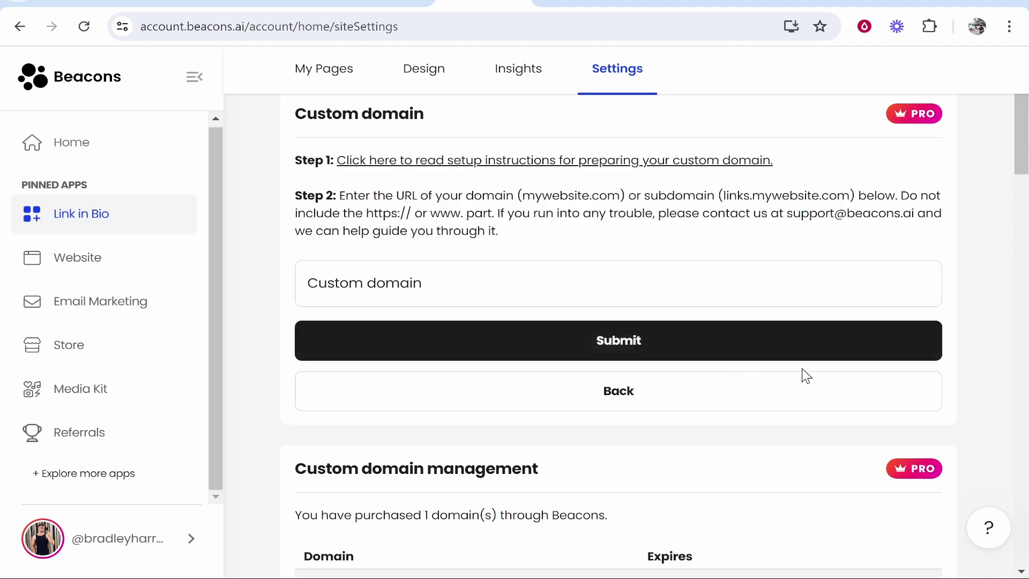
pyautogui.scroll(2, 469, 397)
# Step: Glance over the pricing page and help article, then read Step 2's domain entry instruction
pyautogui.click(568, 4)
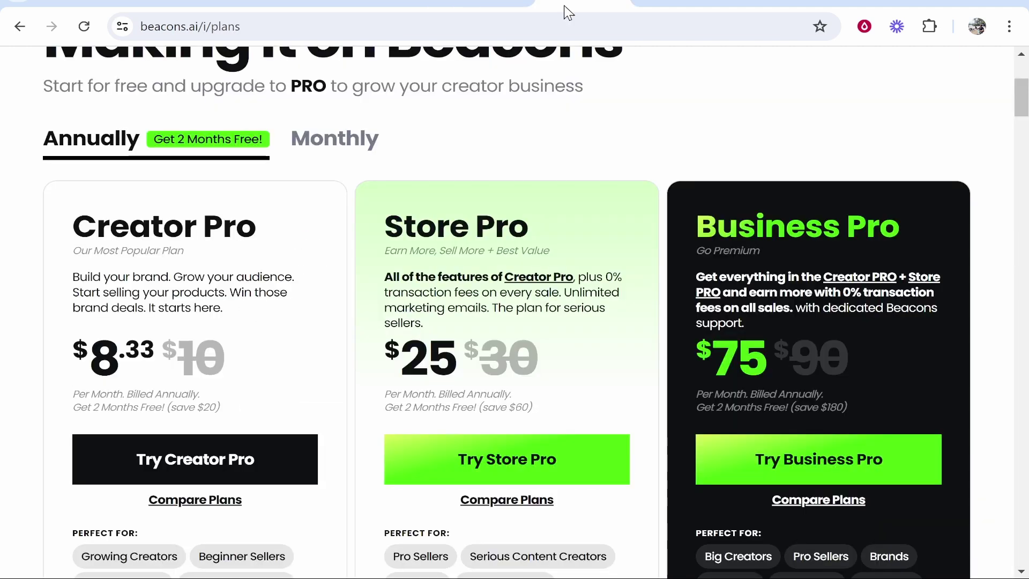
pyautogui.hotkey('ctrl', 'Tab')
pyautogui.scroll(8, 600, 382)
pyautogui.scroll(-8, 600, 381)
pyautogui.scroll(-2, 597, 402)
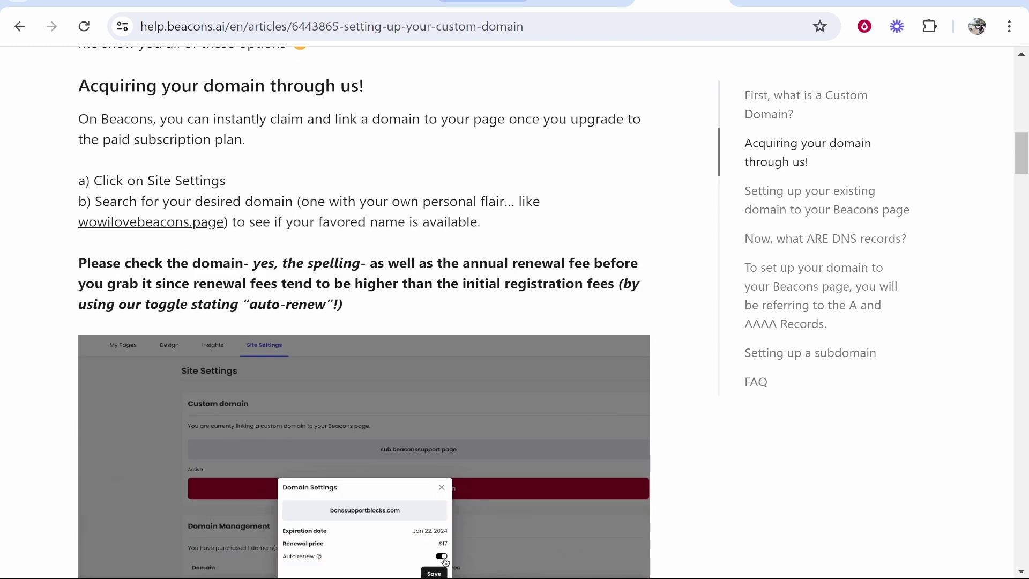
pyautogui.click(482, 3)
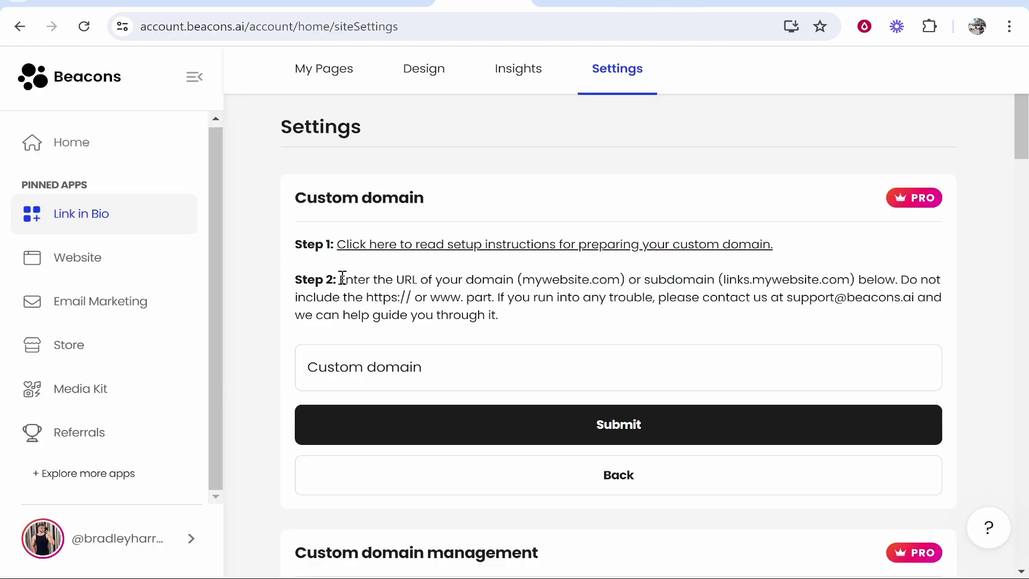
pyautogui.moveTo(358, 274); pyautogui.dragTo(516, 284)
pyautogui.click(622, 290)
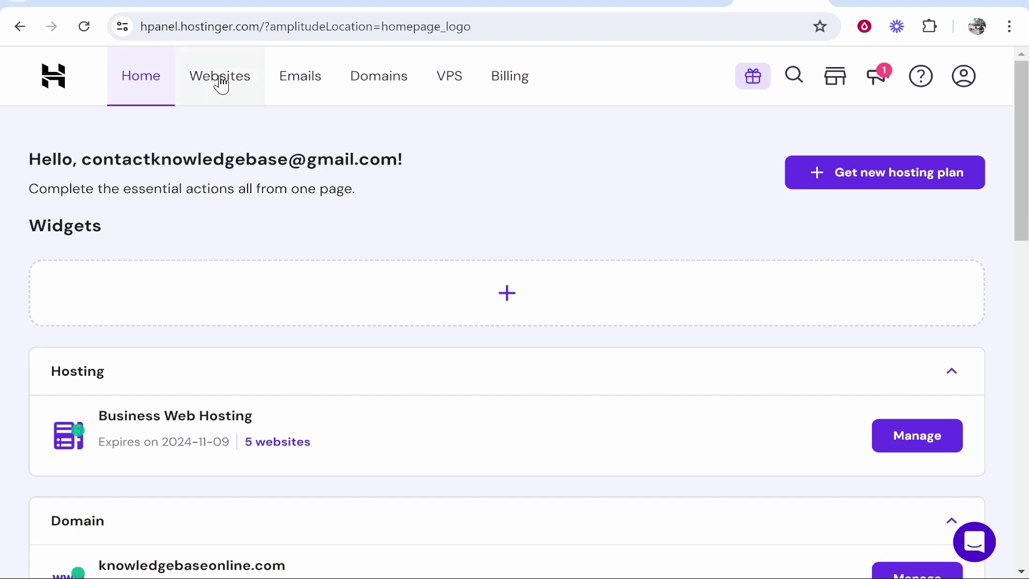
# Step: Copy knowledgebaseonline.com from its Domain Overview in the Hostinger domain portfolio
pyautogui.click(378, 85)
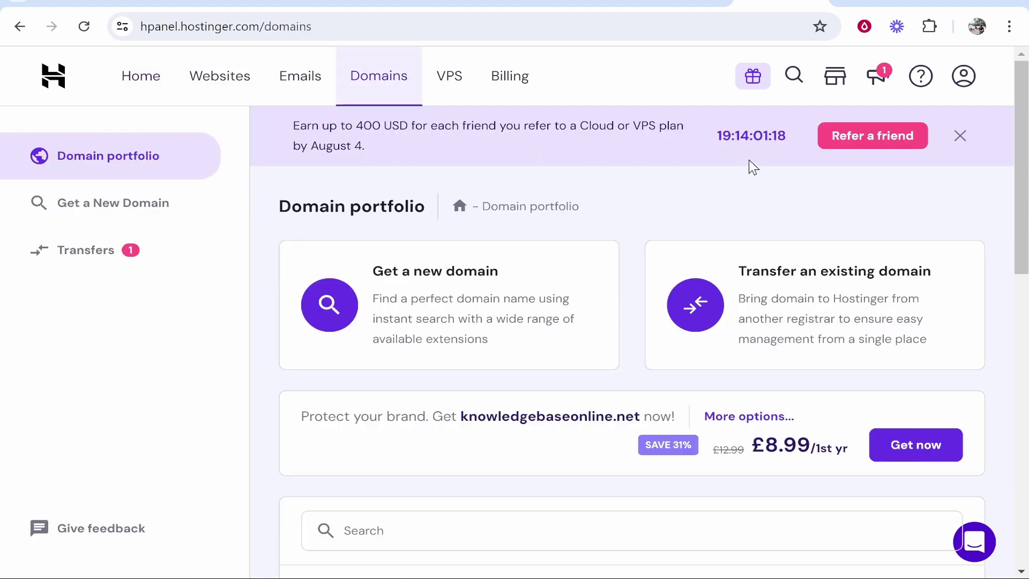
pyautogui.scroll(-6, 363, 482)
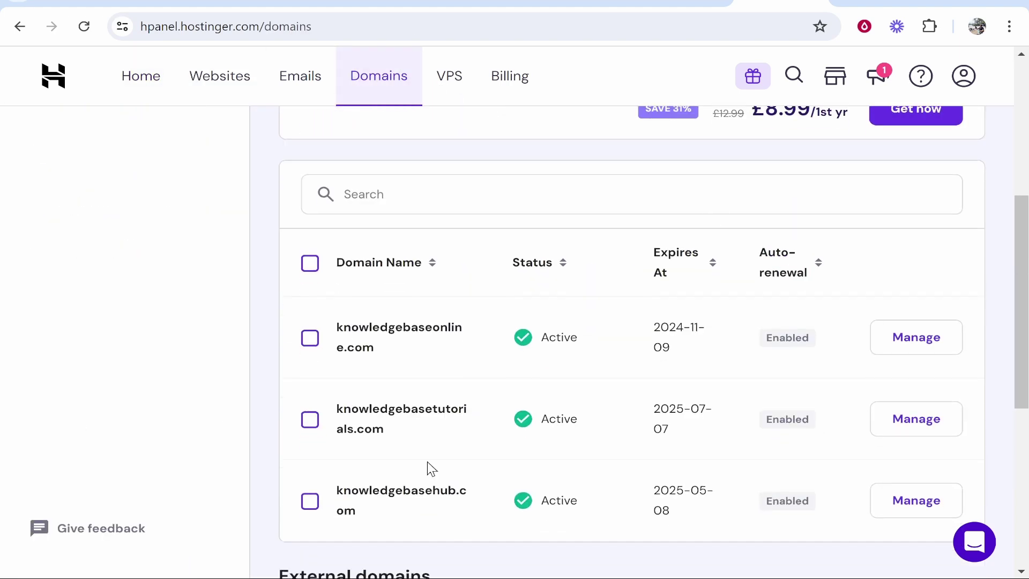
pyautogui.click(913, 343)
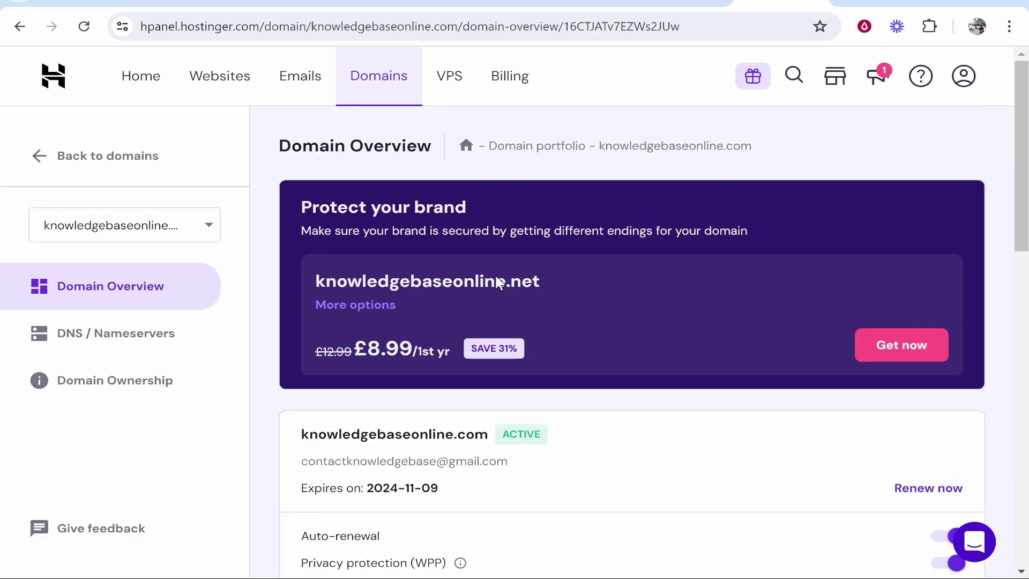
pyautogui.moveTo(294, 436); pyautogui.dragTo(487, 430)
pyautogui.rightClick(453, 432)
pyautogui.click(494, 192)
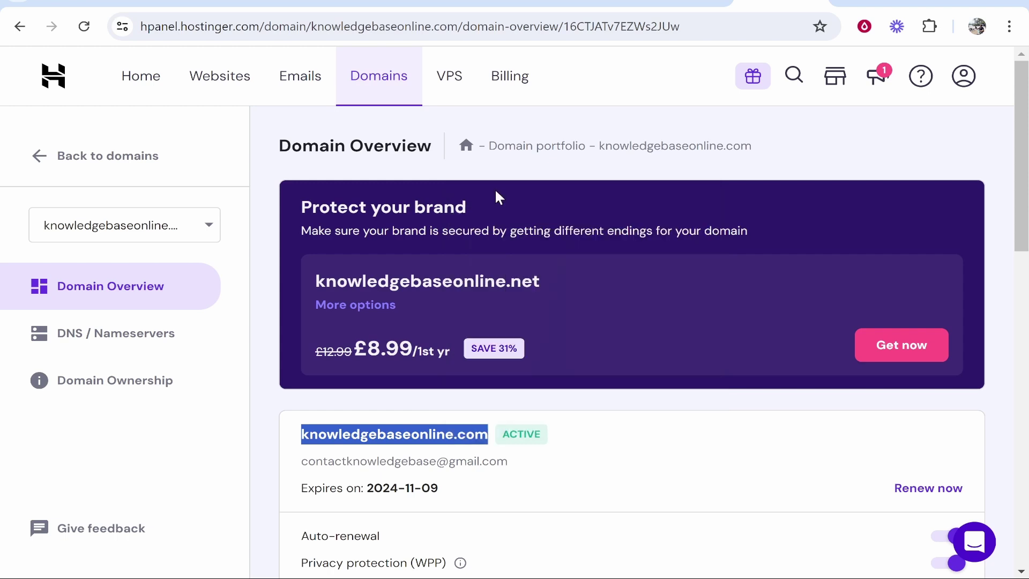
# Step: Paste knowledgebaseonline.com into Beacons' Custom domain field, submit it, and review the pending steps
pyautogui.click(483, 6)
pyautogui.rightClick(411, 361)
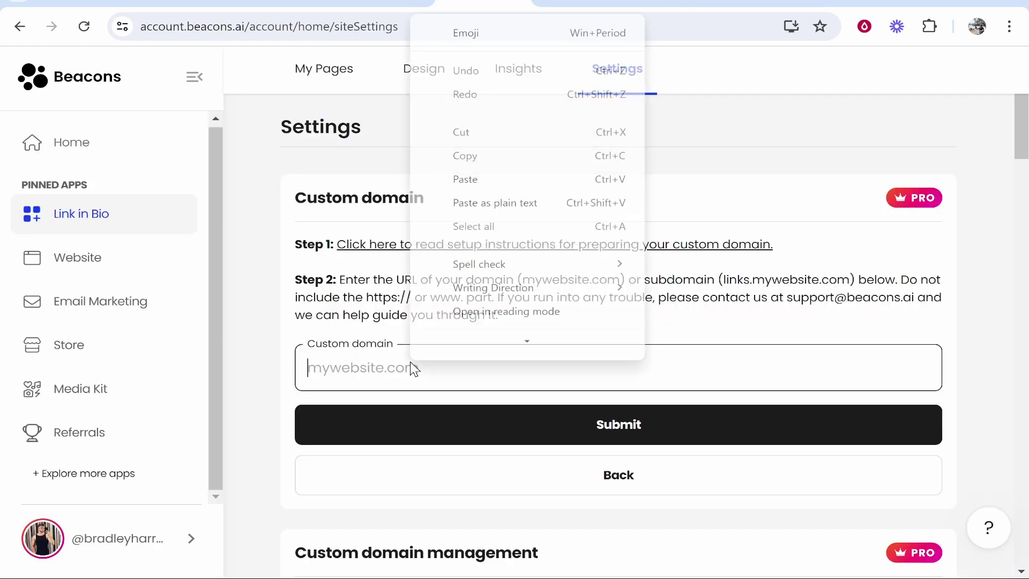
pyautogui.click(473, 128)
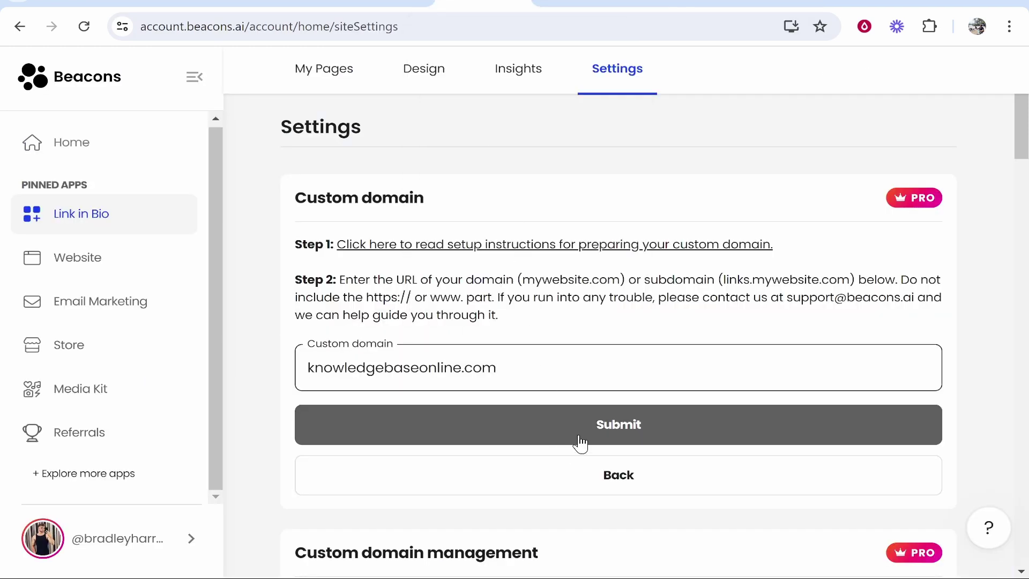
pyautogui.click(614, 432)
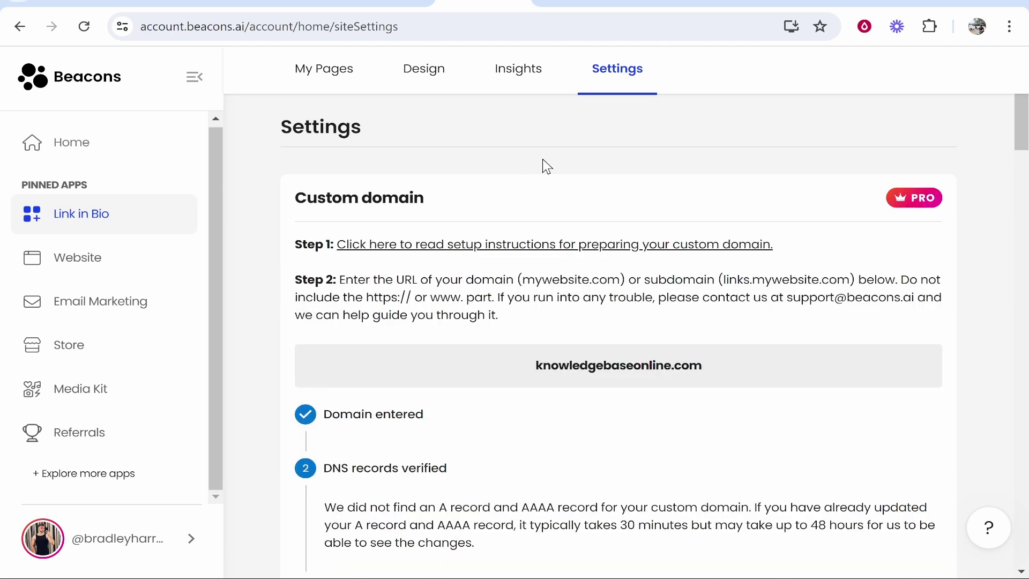
pyautogui.scroll(-3, 413, 378)
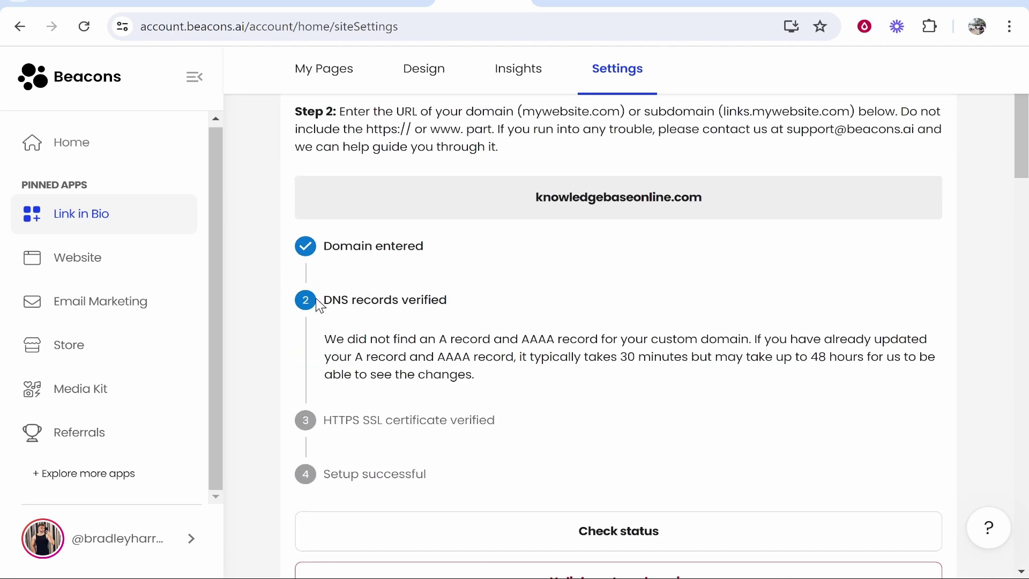
pyautogui.moveTo(320, 304); pyautogui.dragTo(432, 294)
pyautogui.click(432, 294)
pyautogui.scroll(1, 515, 284)
pyautogui.scroll(3, 514, 284)
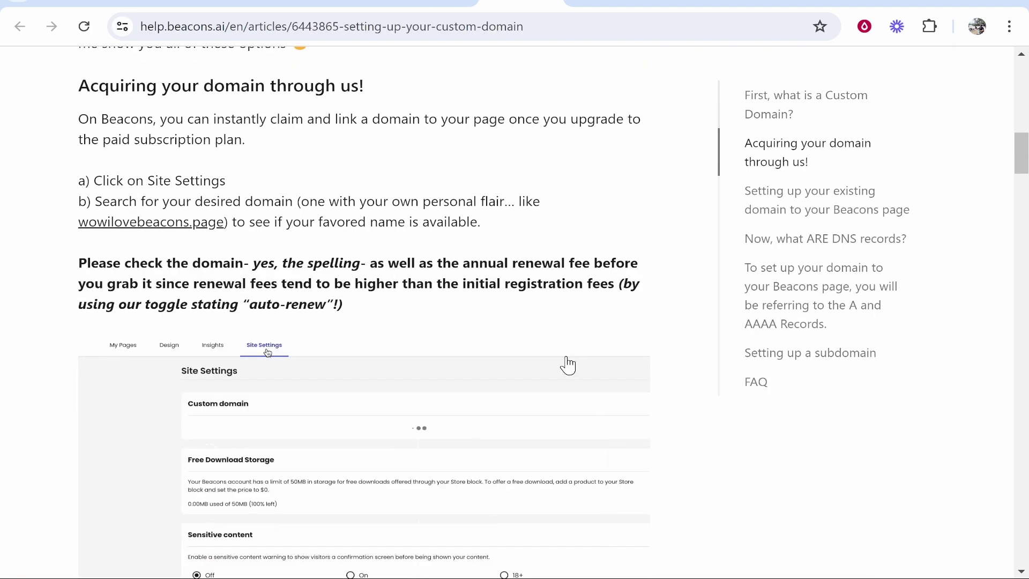
pyautogui.scroll(-10, 567, 366)
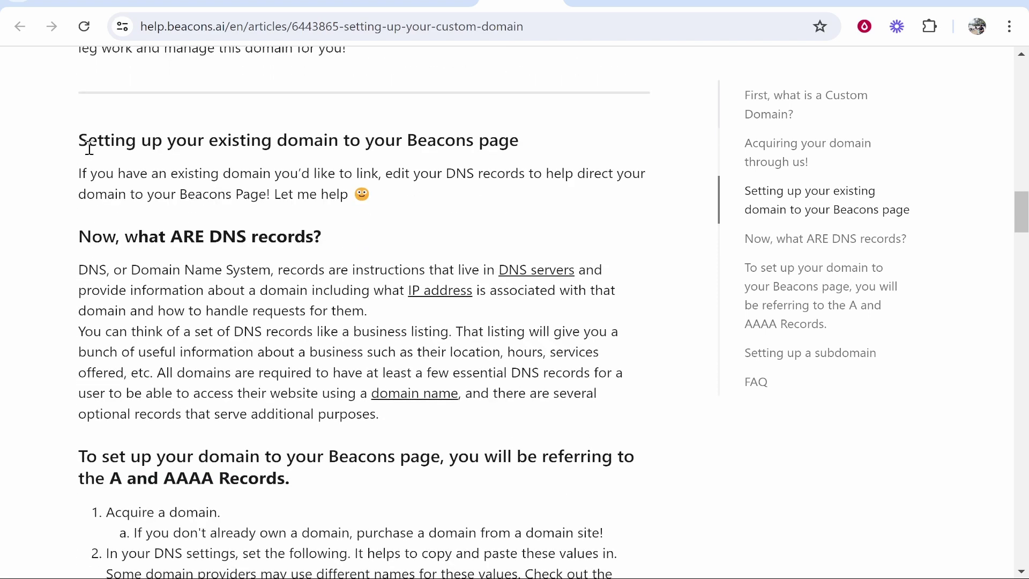
# Step: Scroll the help article's existing-domain section down to the A record instructions
pyautogui.moveTo(80, 140); pyautogui.dragTo(513, 144)
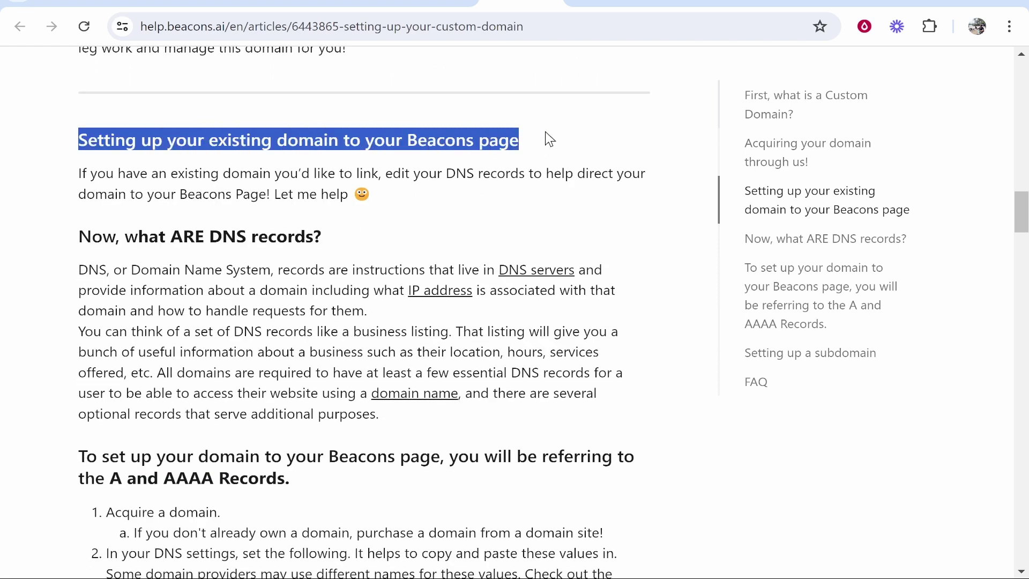
pyautogui.scroll(-6, 461, 274)
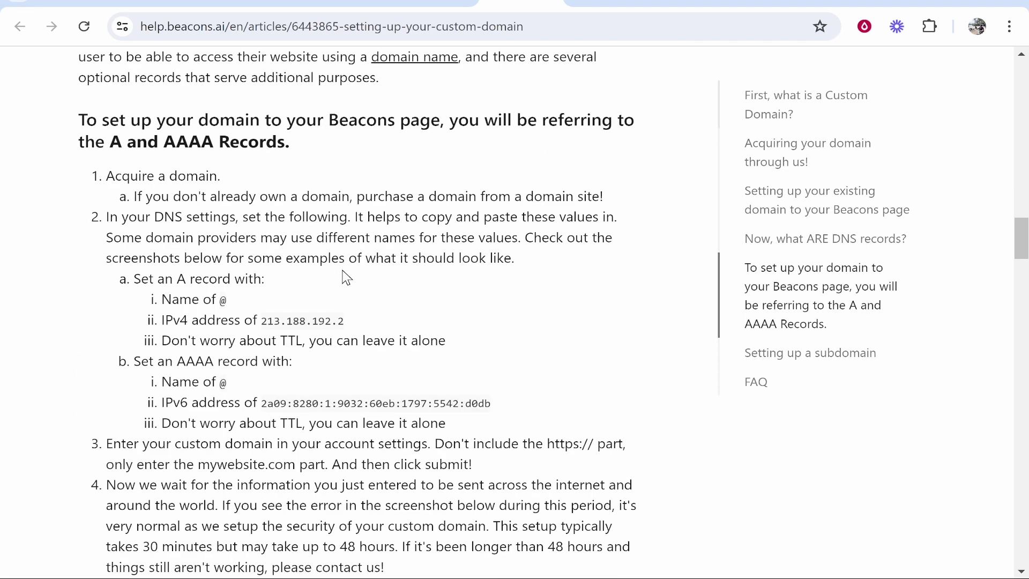
pyautogui.scroll(-2, 316, 259)
pyautogui.moveTo(180, 194); pyautogui.dragTo(278, 202)
# Step: Open the domain's DNS records and start a new record of type A
pyautogui.hotkey('ctrl', 'Tab')
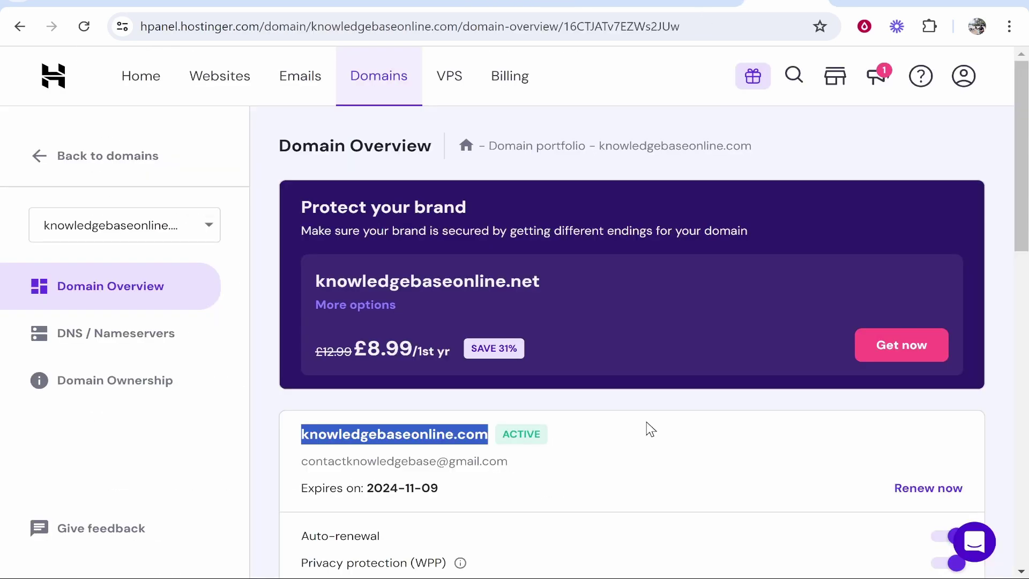
pyautogui.scroll(-3, 659, 429)
pyautogui.scroll(3, 622, 402)
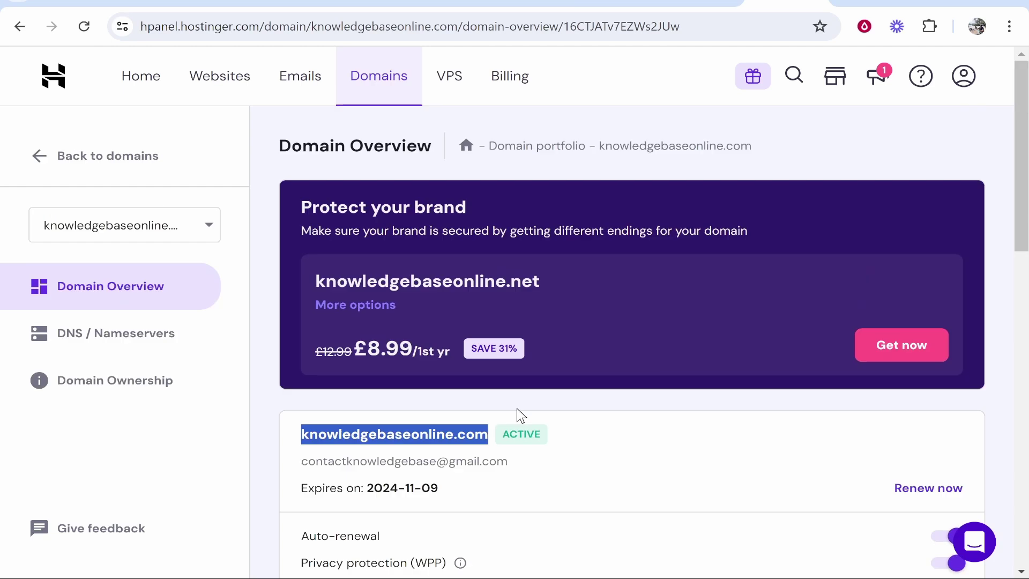
pyautogui.click(59, 339)
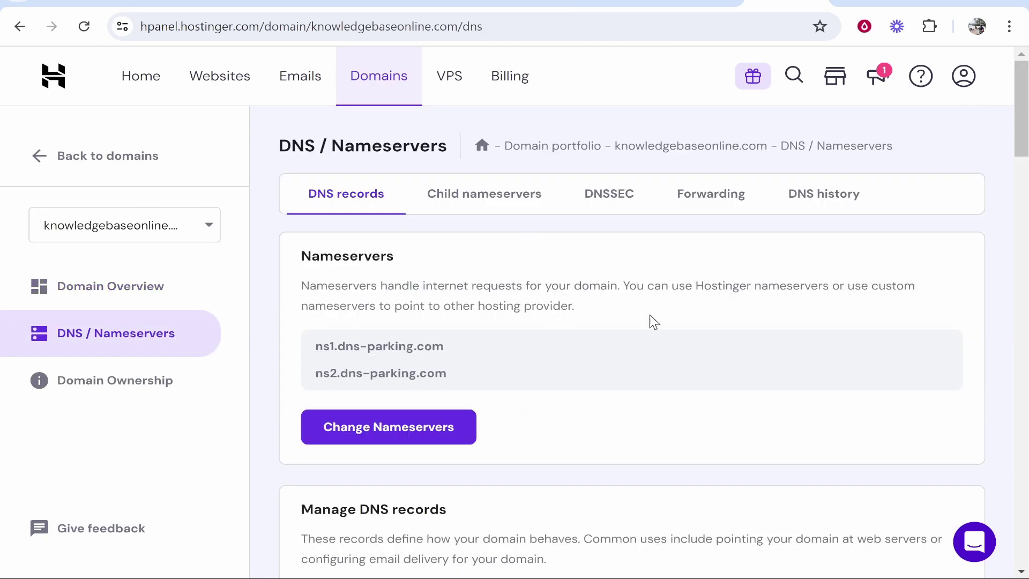
pyautogui.scroll(-3, 746, 308)
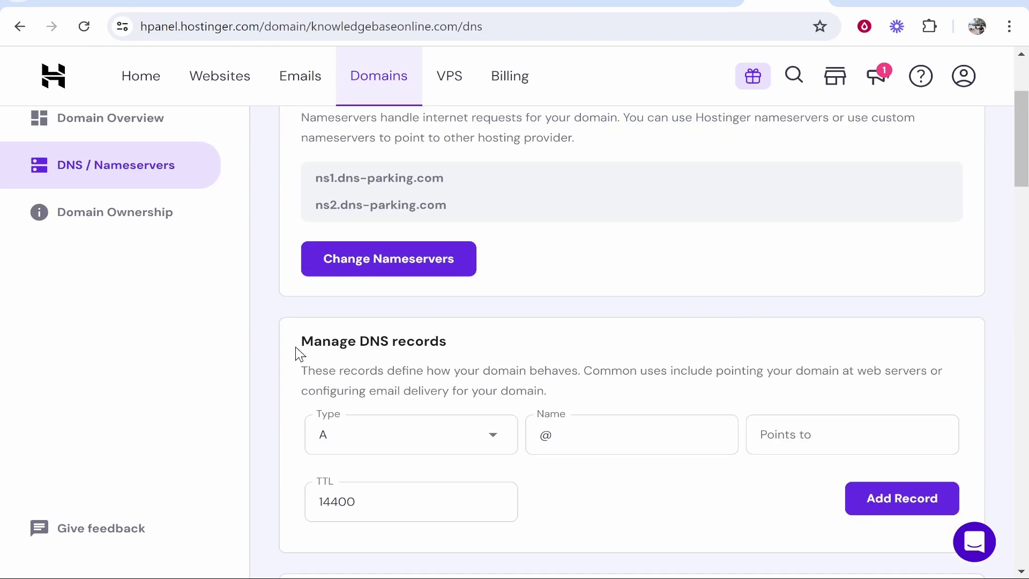
pyautogui.moveTo(294, 345); pyautogui.dragTo(465, 341)
pyautogui.click(469, 343)
pyautogui.scroll(-3, 473, 342)
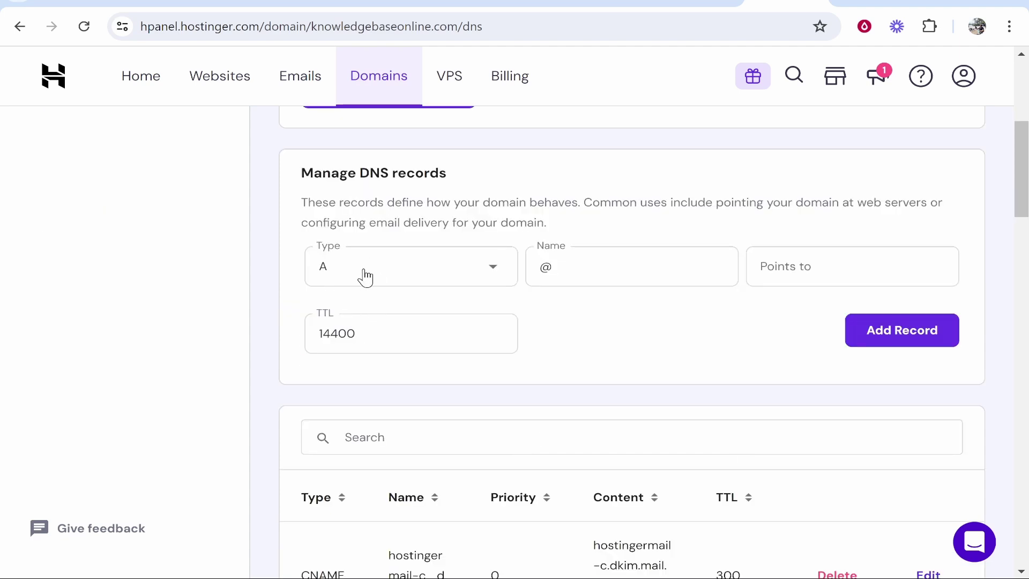
pyautogui.click(333, 279)
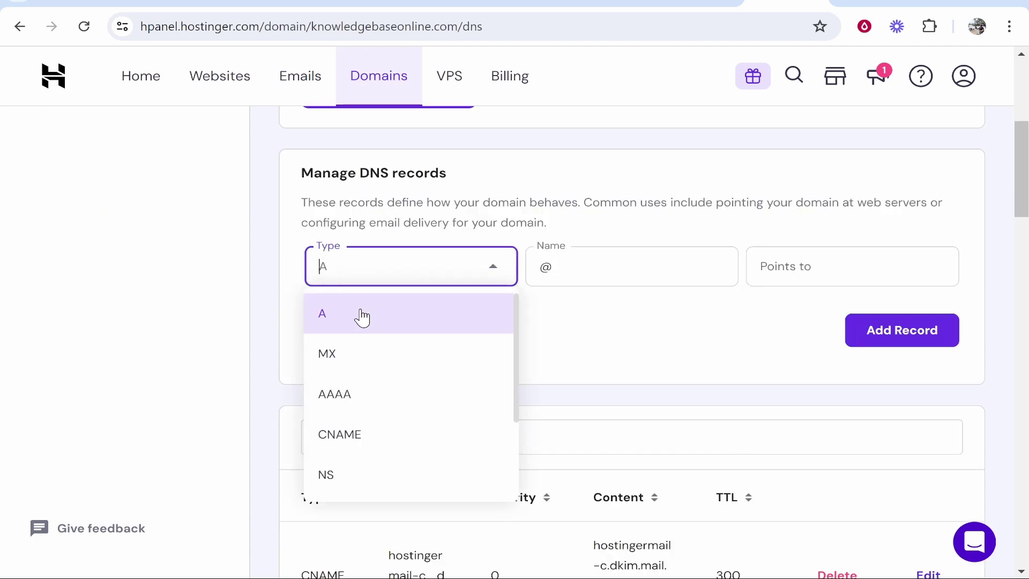
pyautogui.click(354, 322)
# Step: Copy 213.188.192.2 from the help article into the A record's Points to field
pyautogui.hotkey('ctrl', 'shift', 'Tab')
pyautogui.click(227, 217)
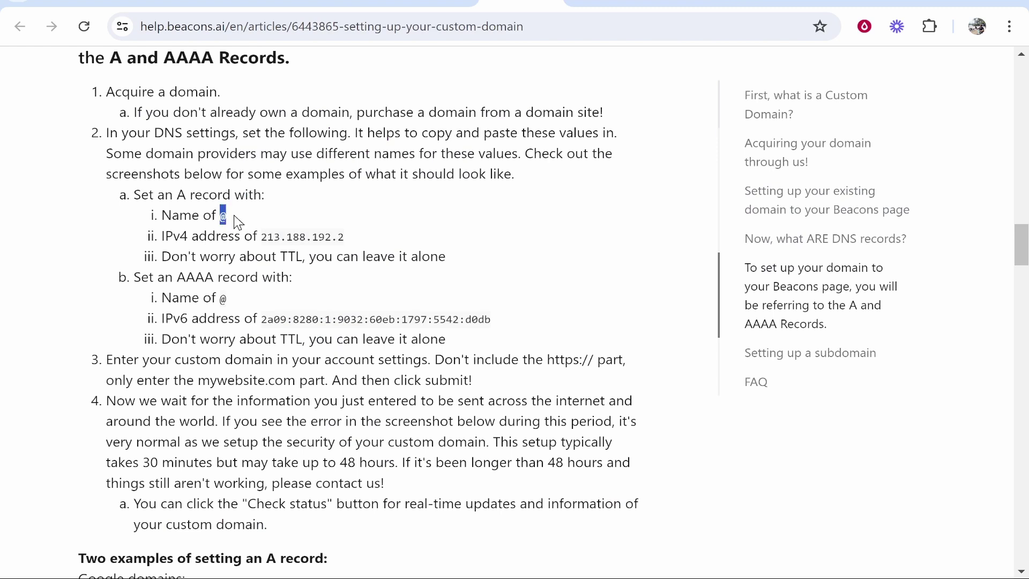
pyautogui.moveTo(263, 237); pyautogui.dragTo(349, 238)
pyautogui.rightClick(346, 248)
pyautogui.click(354, 257)
pyautogui.hotkey('ctrl', 'Tab')
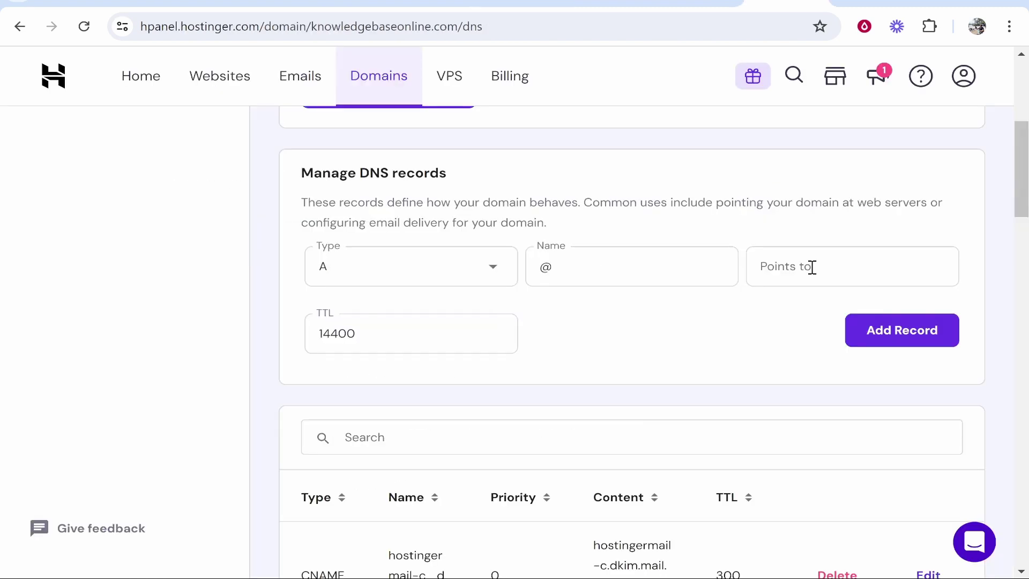
pyautogui.click(812, 267)
pyautogui.rightClick(829, 271)
pyautogui.click(646, 428)
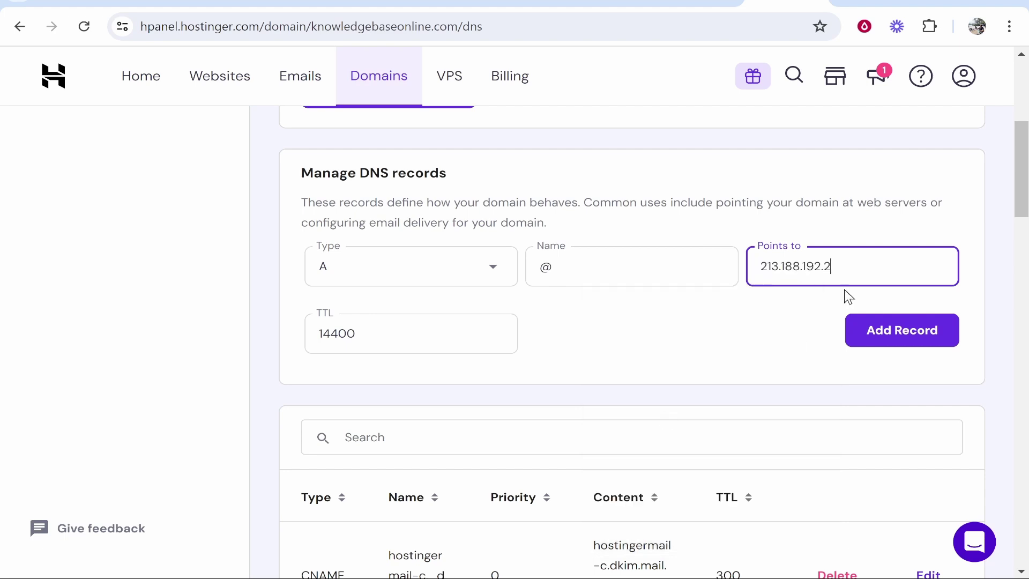
pyautogui.moveTo(851, 270); pyautogui.dragTo(667, 262)
# Step: Delete the old 84.32.84.32 A record and add the one pointing to 213.188.192.2
pyautogui.click(872, 340)
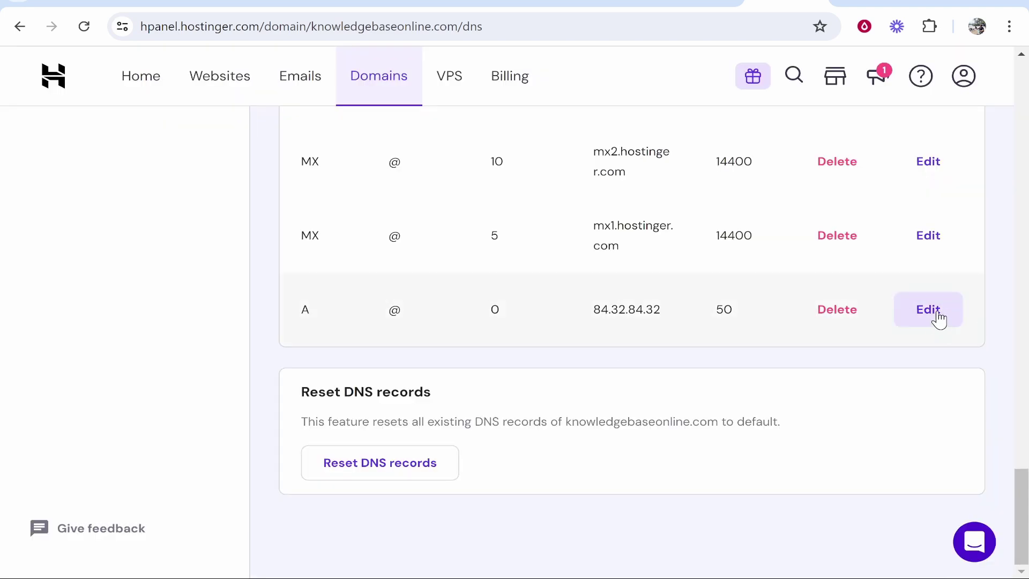
pyautogui.click(854, 310)
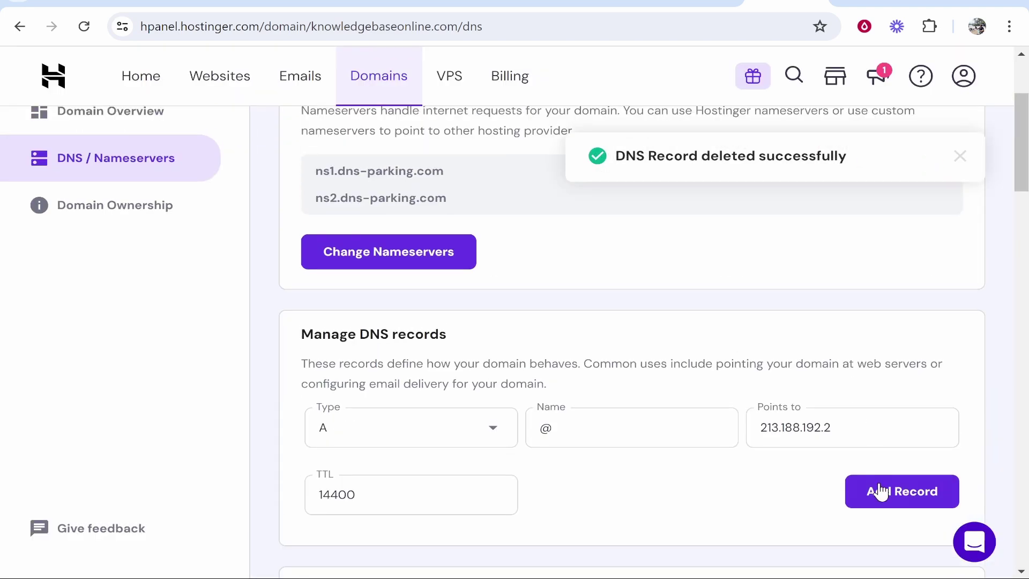
pyautogui.click(911, 488)
pyautogui.moveTo(610, 155); pyautogui.dragTo(854, 155)
pyautogui.click(788, 270)
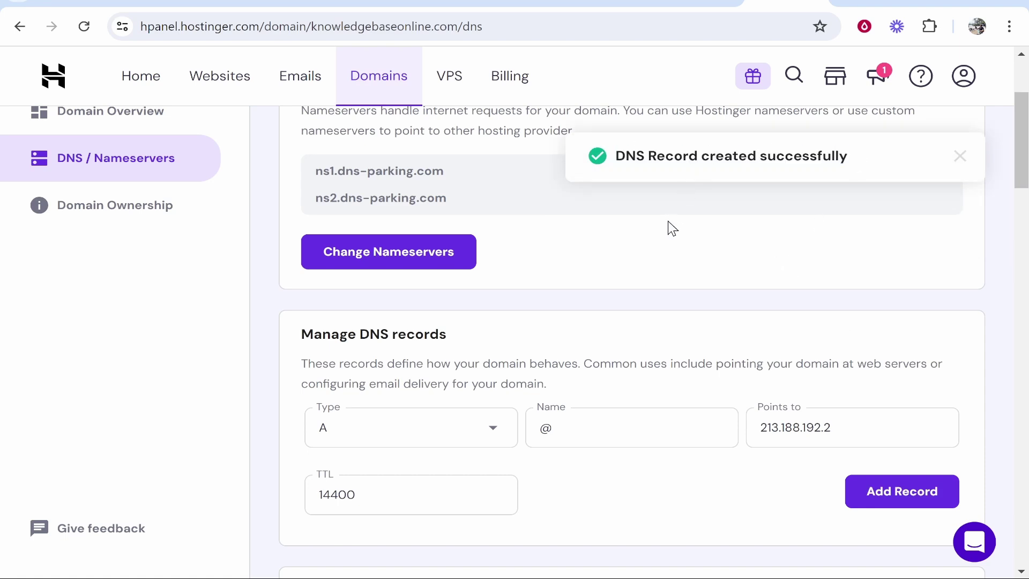
pyautogui.scroll(-6, 670, 227)
# Step: Copy the IPv6 address under 'Set an AAAA record' and return to Hostinger
pyautogui.click(521, 2)
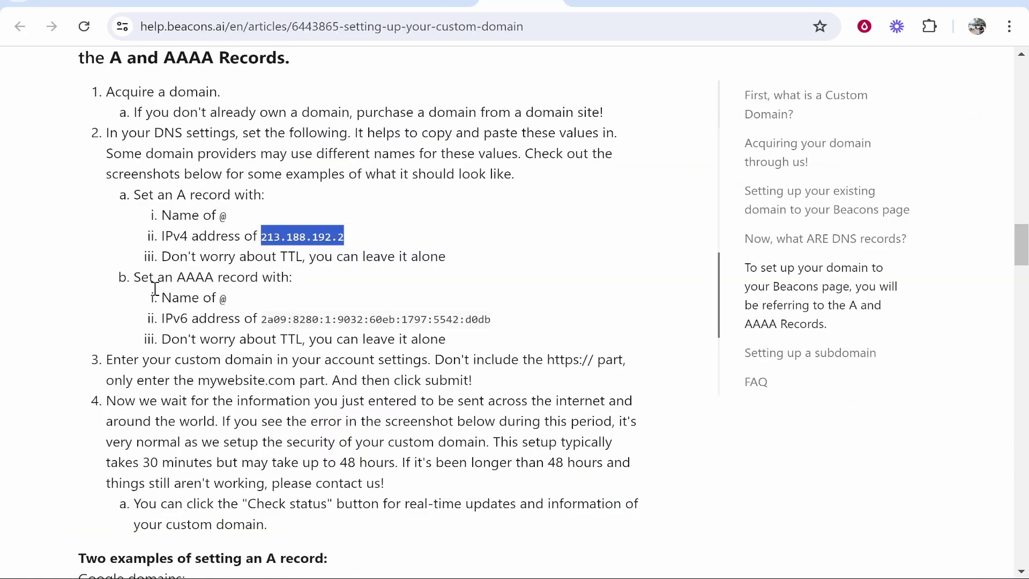
pyautogui.moveTo(181, 276)
pyautogui.mouseDown()
pyautogui.moveTo(214, 277)
pyautogui.moveTo(177, 277)
pyautogui.mouseUp()
pyautogui.click(248, 276)
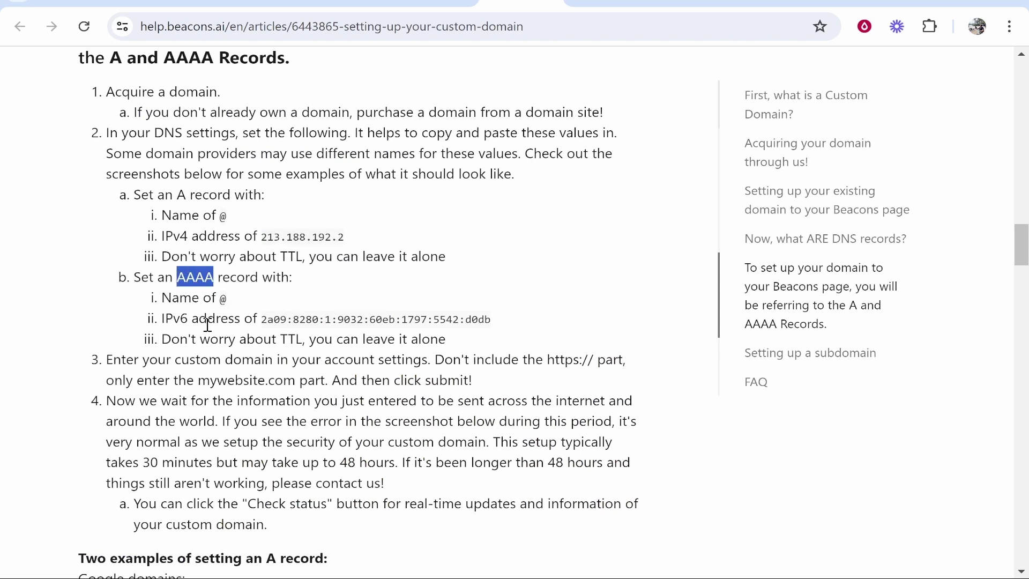
pyautogui.moveTo(257, 319); pyautogui.dragTo(440, 320)
pyautogui.click(309, 320)
pyautogui.moveTo(262, 319); pyautogui.dragTo(490, 320)
pyautogui.rightClick(486, 319)
pyautogui.click(590, 304)
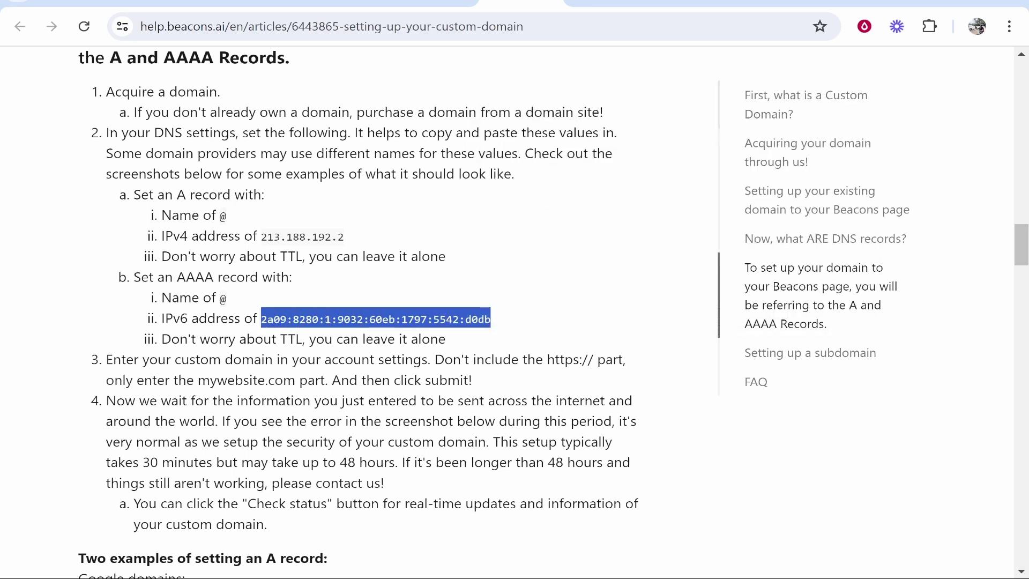
pyautogui.click(785, 4)
pyautogui.scroll(5, 647, 229)
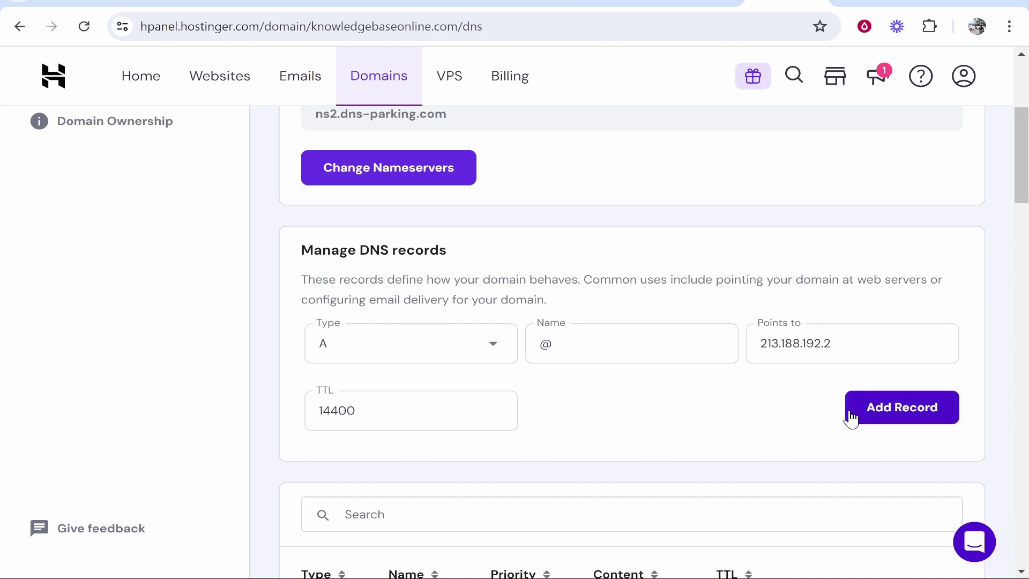
# Step: Add an AAAA record for @ pointing to 2a09:8280:1:9032:60eb:1797:5542:d0db
pyautogui.click(367, 351)
pyautogui.click(356, 475)
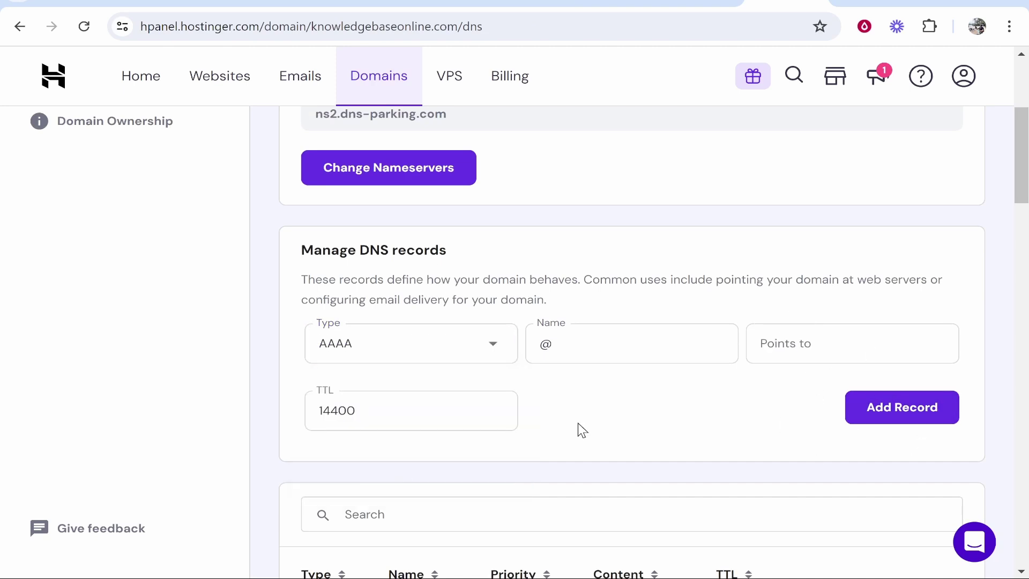
pyautogui.rightClick(767, 338)
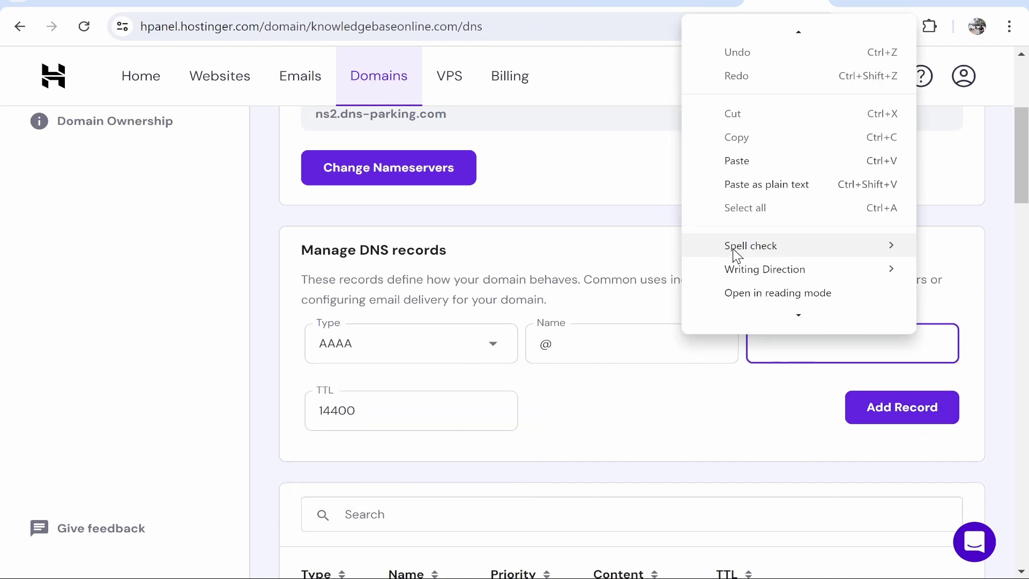
pyautogui.click(771, 161)
pyautogui.moveTo(941, 338); pyautogui.dragTo(714, 335)
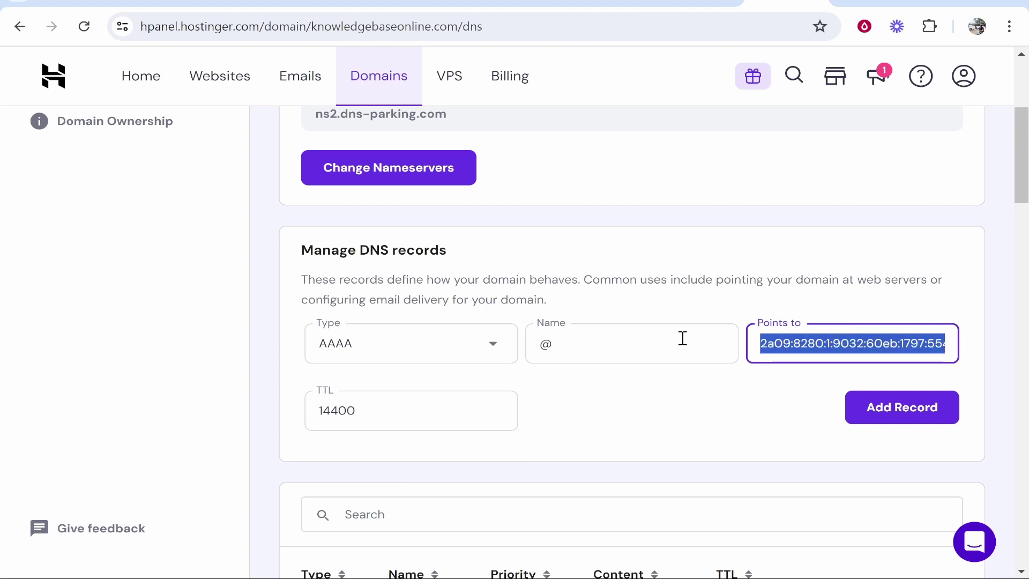
pyautogui.click(905, 406)
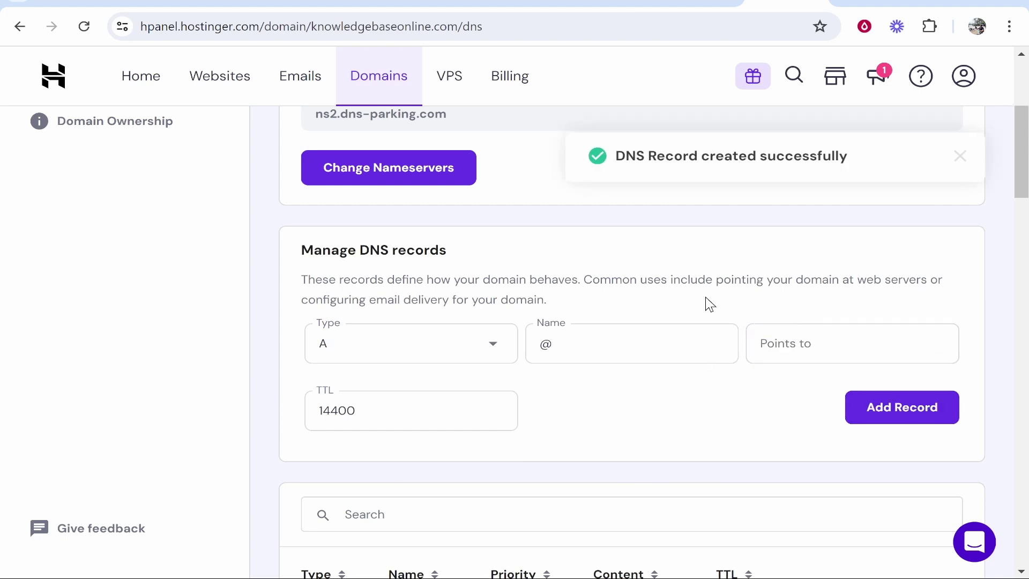
pyautogui.click(433, 3)
# Step: Recheck the custom domain, confirming DNS records are verified and the SSL certificate is being secured
pyautogui.scroll(-2, 571, 402)
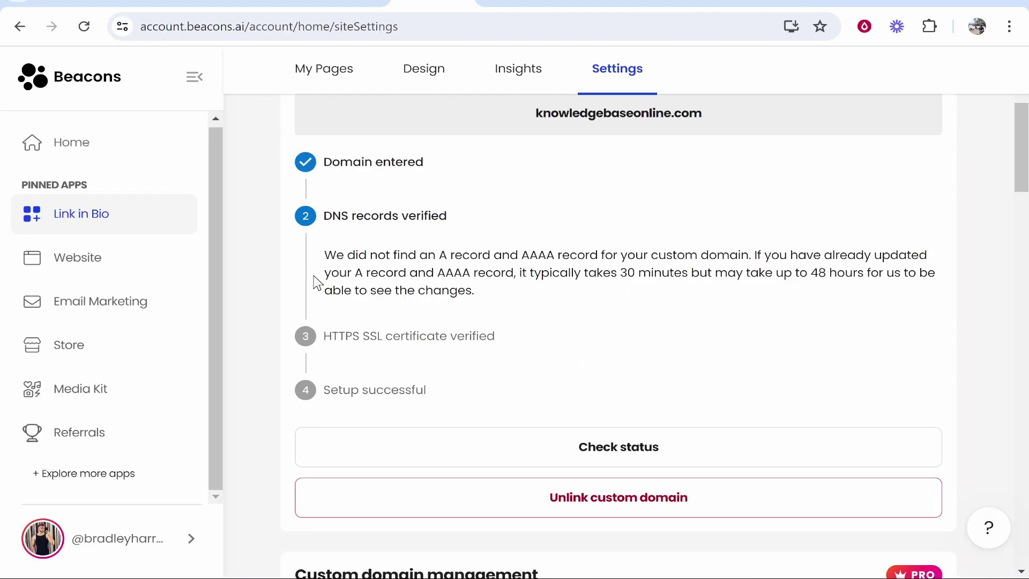
pyautogui.click(585, 448)
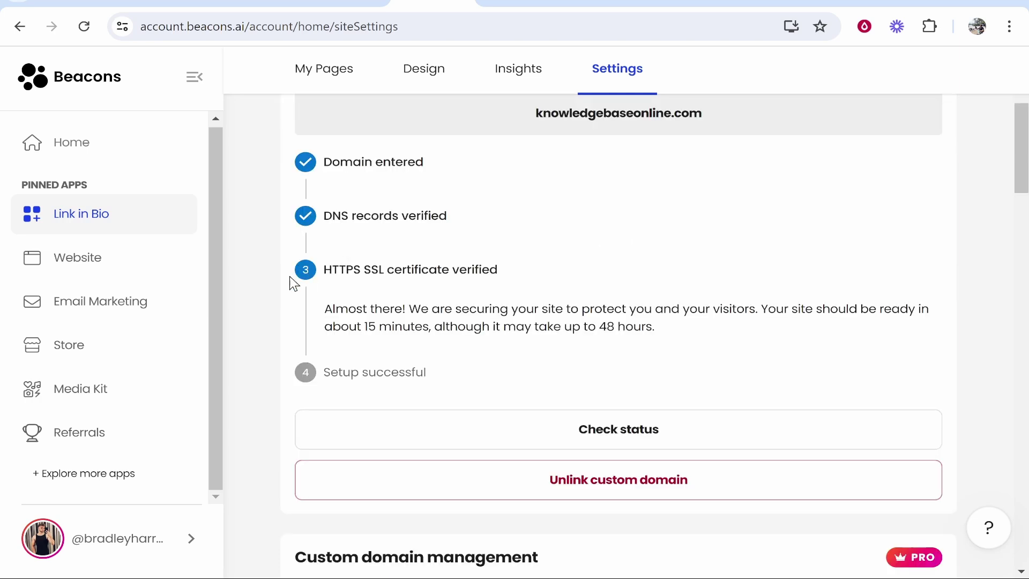
pyautogui.moveTo(323, 274); pyautogui.dragTo(609, 298)
pyautogui.click(537, 261)
pyautogui.click(536, 4)
pyautogui.scroll(-6, 356, 244)
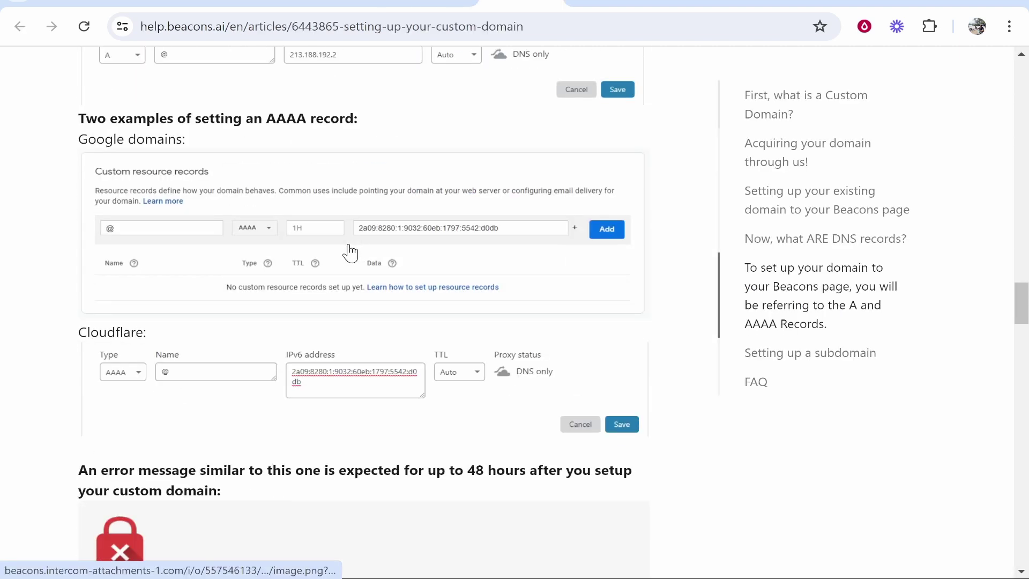
pyautogui.scroll(-12, 349, 253)
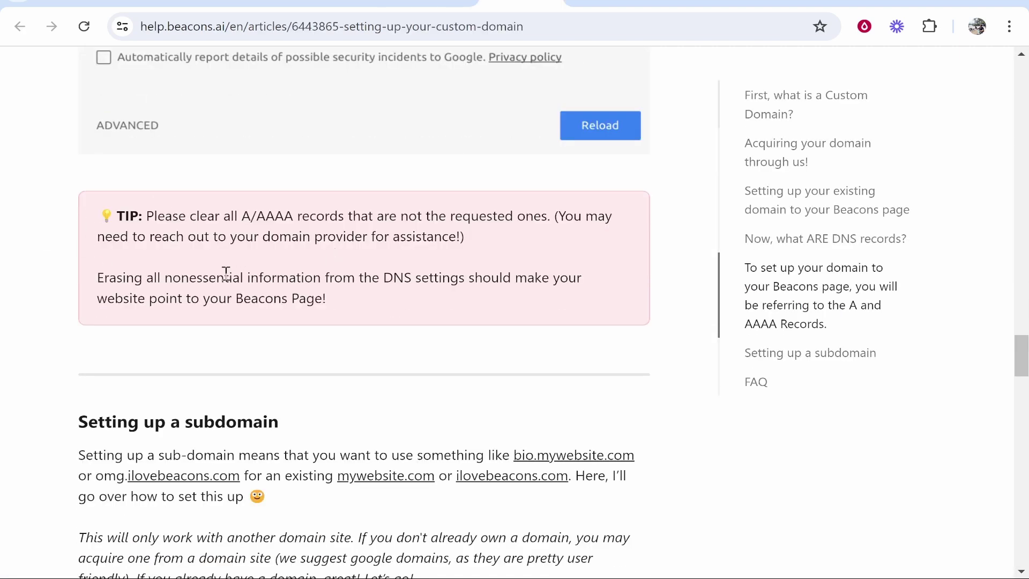
pyautogui.scroll(15, 197, 283)
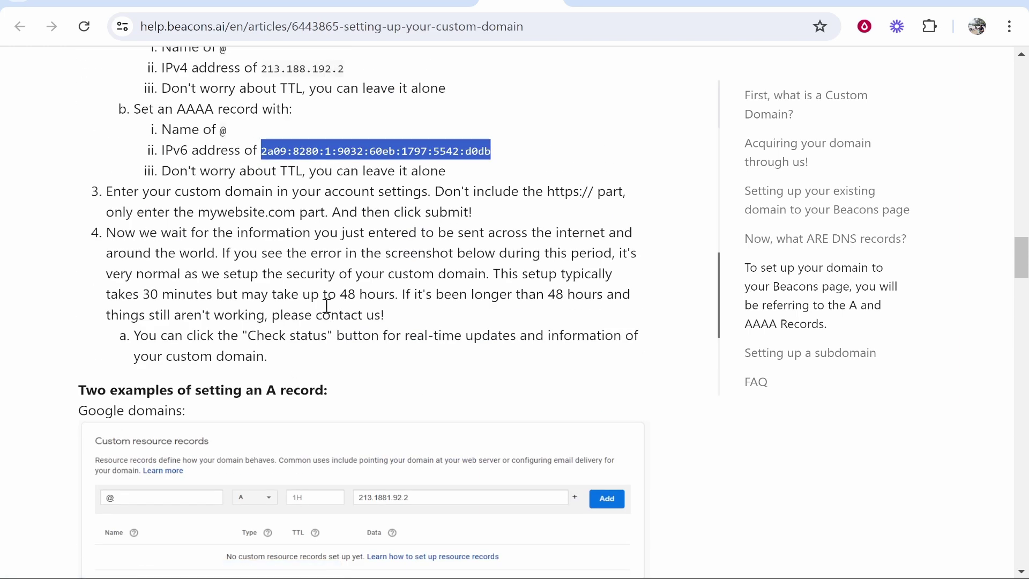
pyautogui.moveTo(151, 294); pyautogui.dragTo(400, 300)
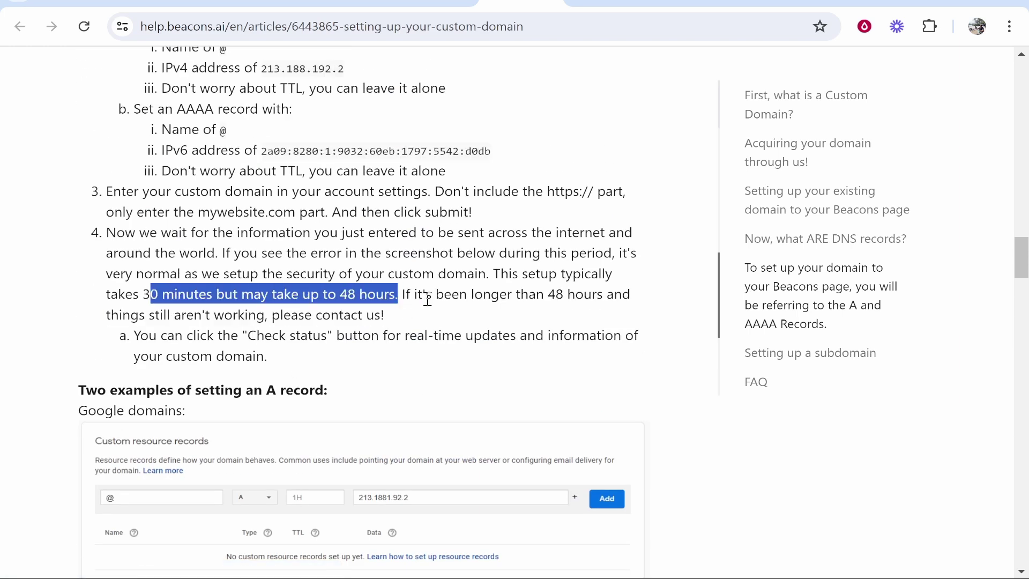
pyautogui.click(427, 299)
pyautogui.click(431, 5)
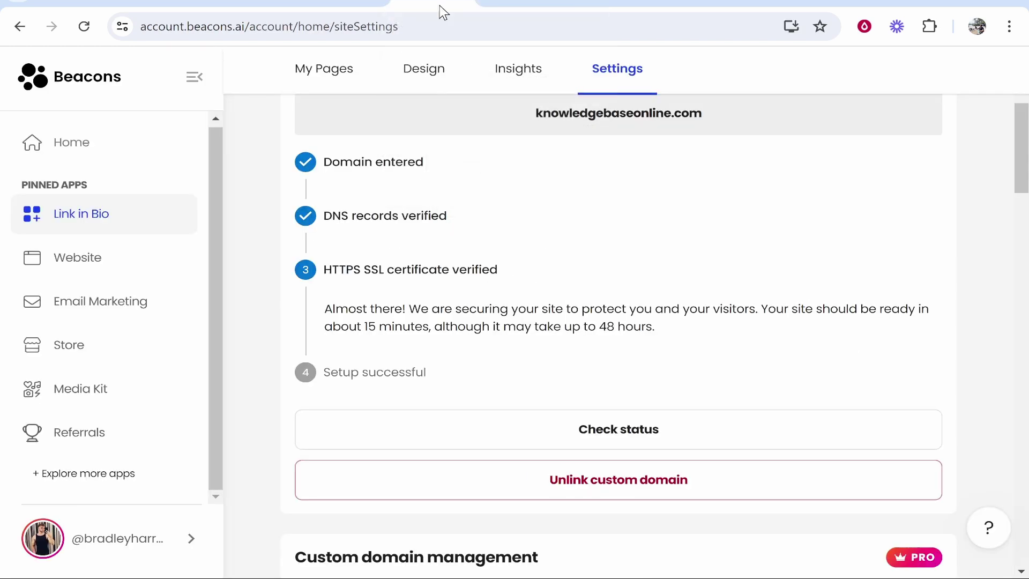
pyautogui.scroll(5, 766, 375)
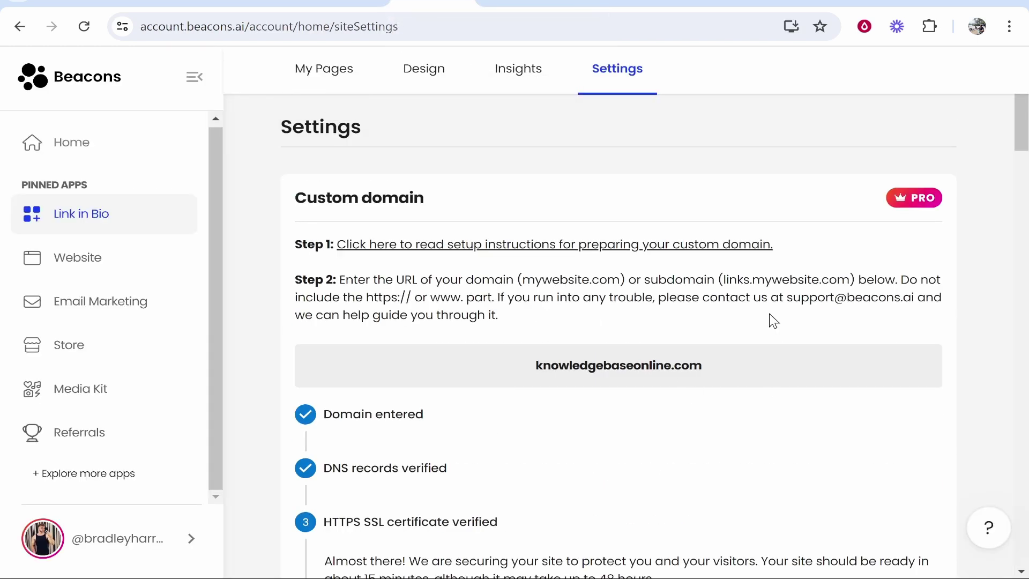